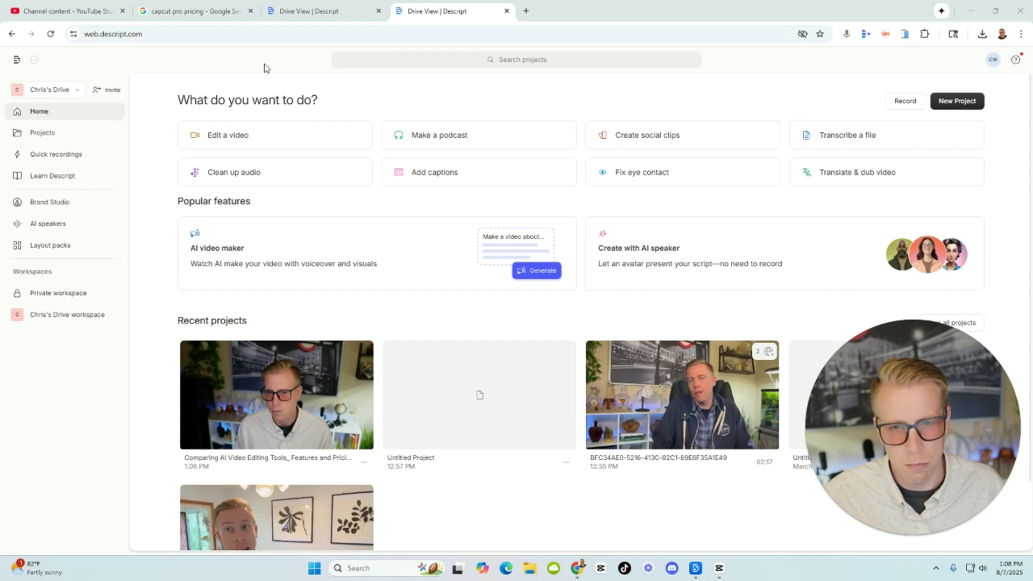
# - Switch to the desktop editor showing the project's two-paragraph transcript and timeline
pyautogui.click(697, 571)
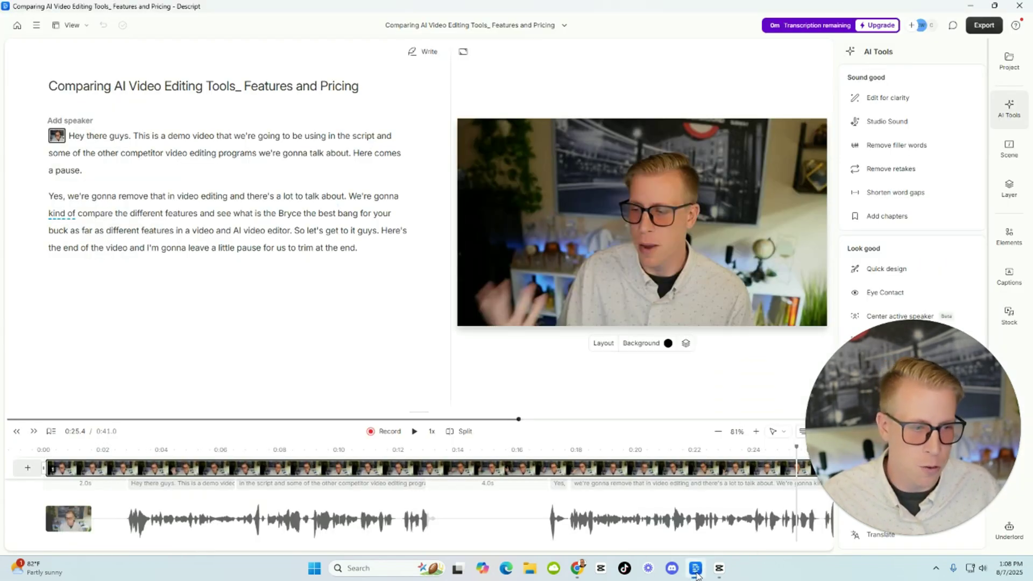
pyautogui.moveTo(948, 507)
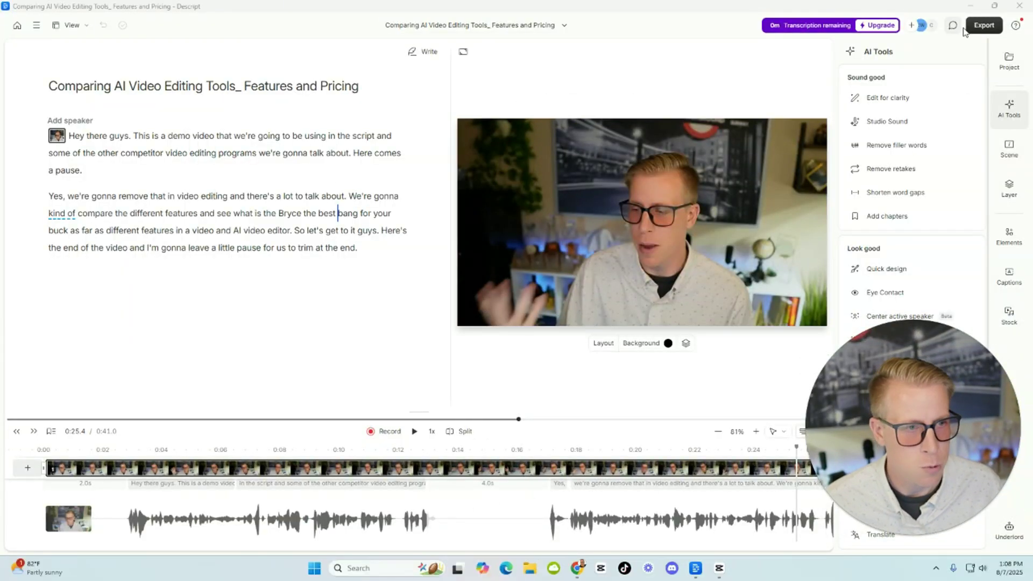
# - Move between the browser and the desktop app, landing on the Drive View home page
pyautogui.click(975, 7)
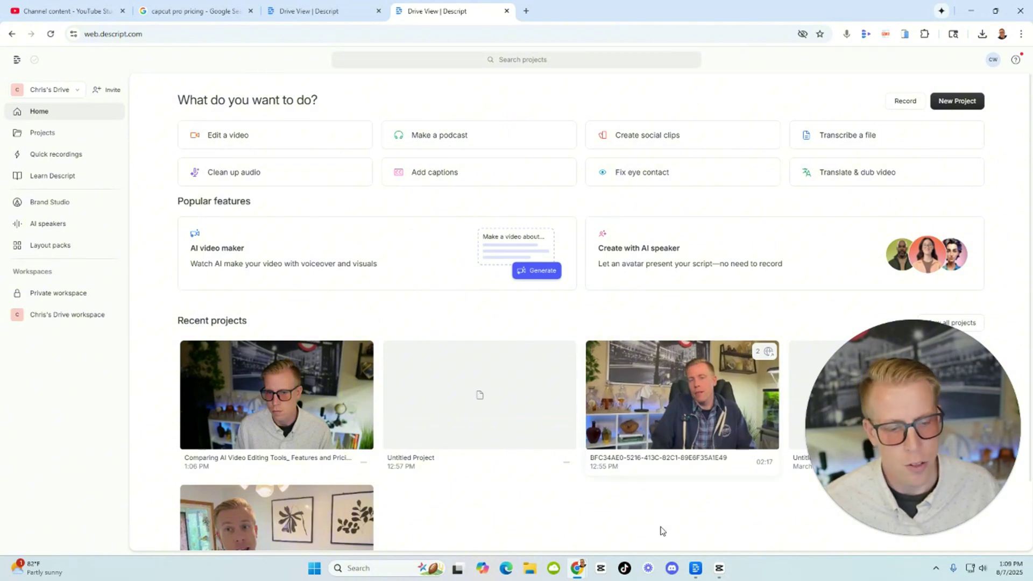
pyautogui.click(696, 568)
pyautogui.click(23, 28)
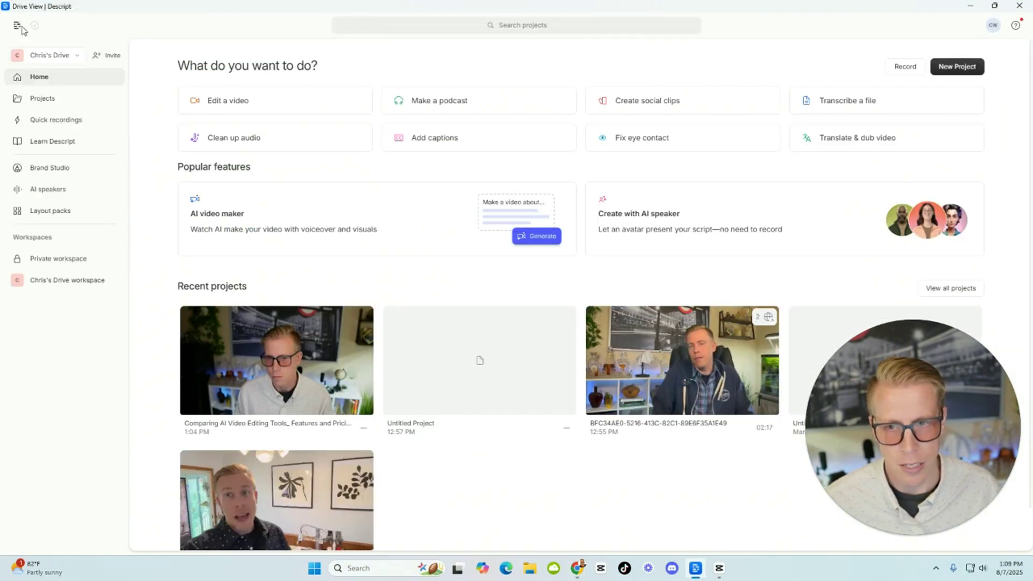
pyautogui.click(971, 8)
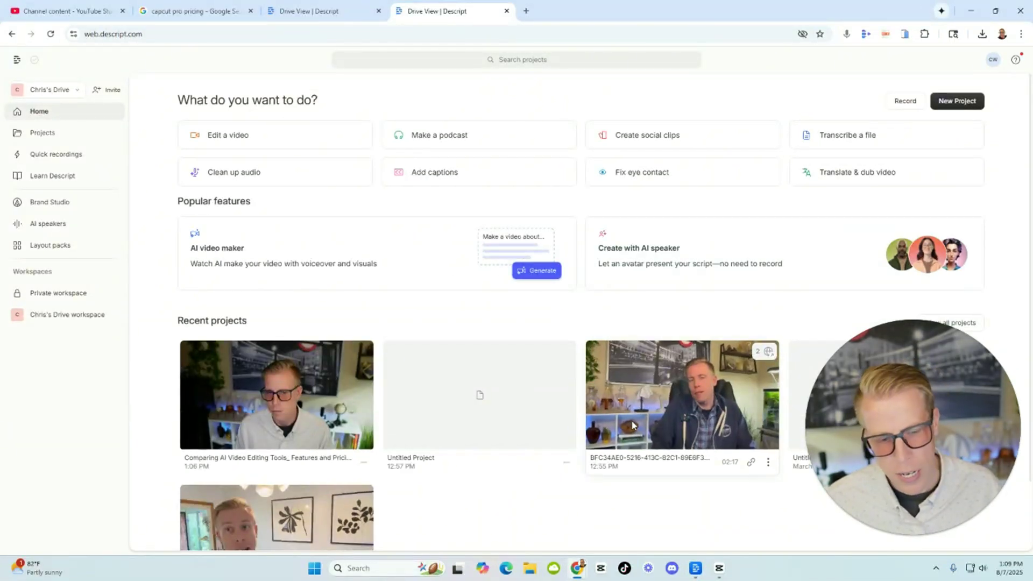
pyautogui.click(696, 568)
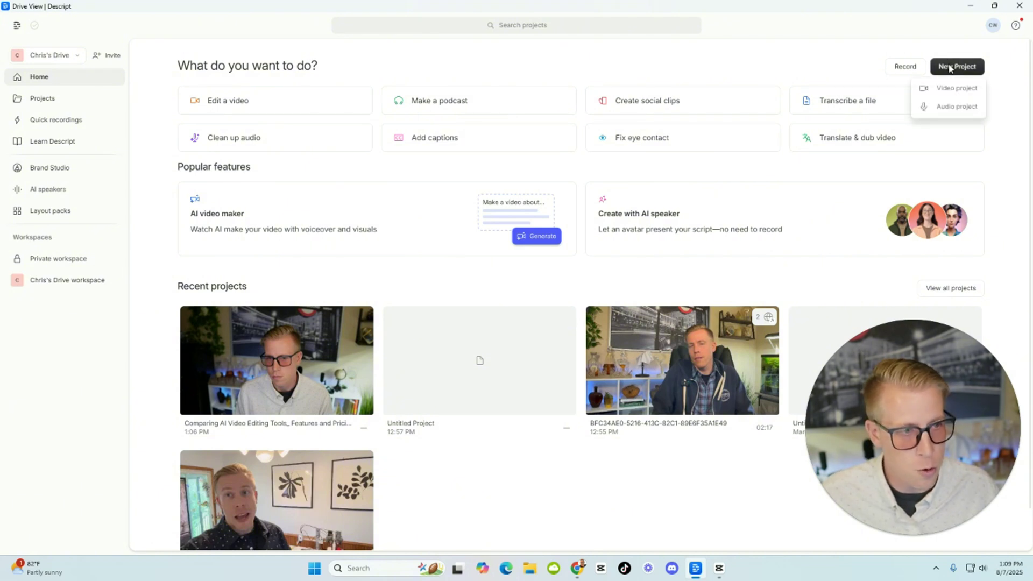
# - Reopen 'Comparing AI Video Editing Tools_ Features and Pricing' from Recent projects
pyautogui.click(947, 89)
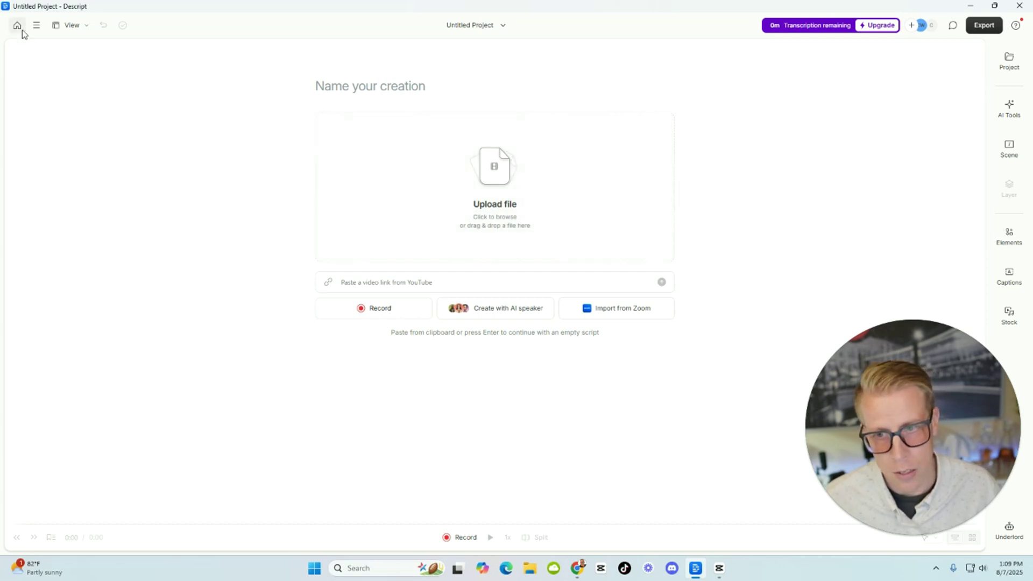
pyautogui.click(17, 25)
pyautogui.click(472, 368)
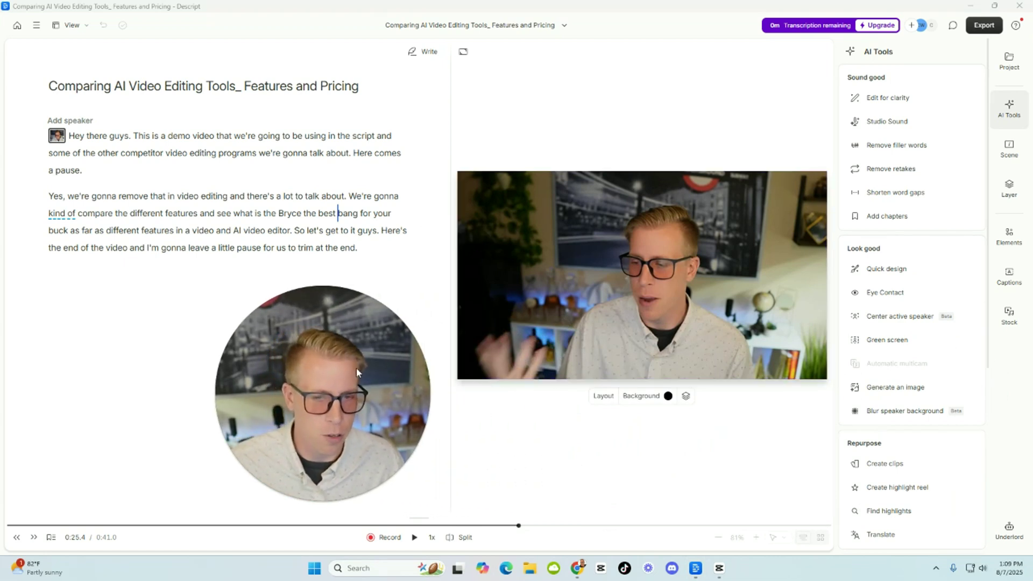
pyautogui.moveTo(357, 367); pyautogui.dragTo(309, 368)
pyautogui.moveTo(371, 256); pyautogui.dragTo(52, 145)
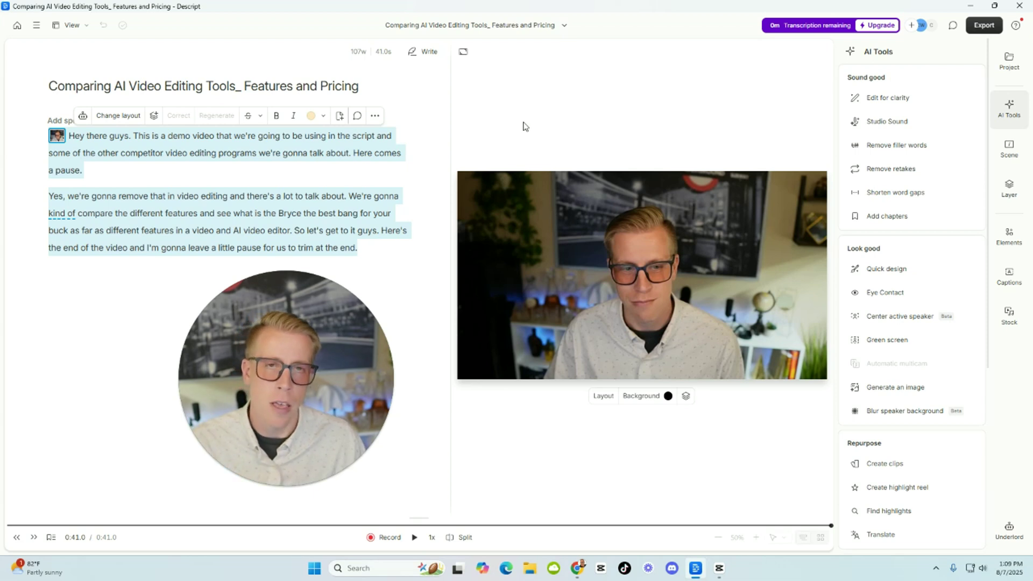
pyautogui.moveTo(334, 471)
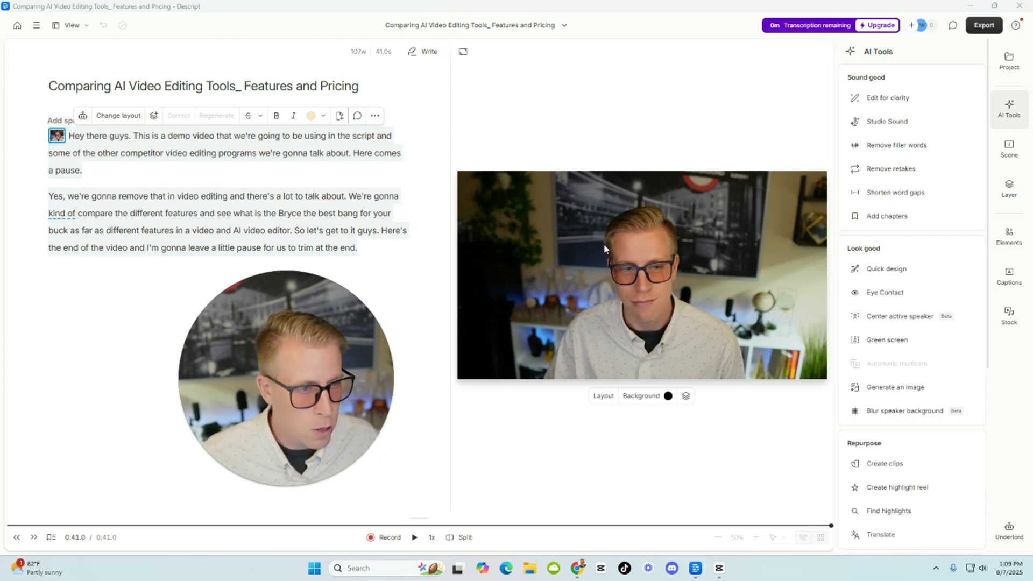
pyautogui.click(542, 154)
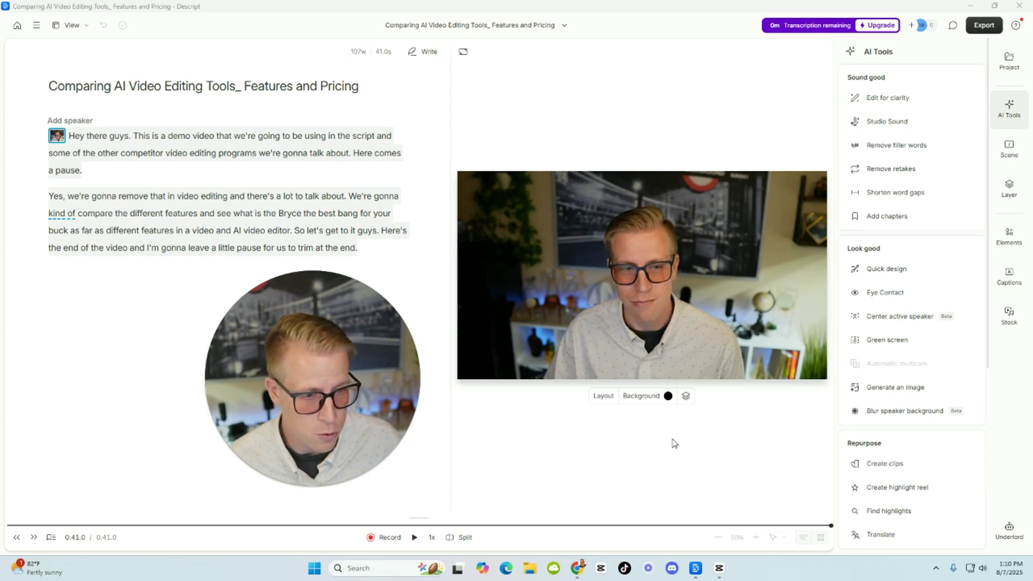
pyautogui.click(982, 571)
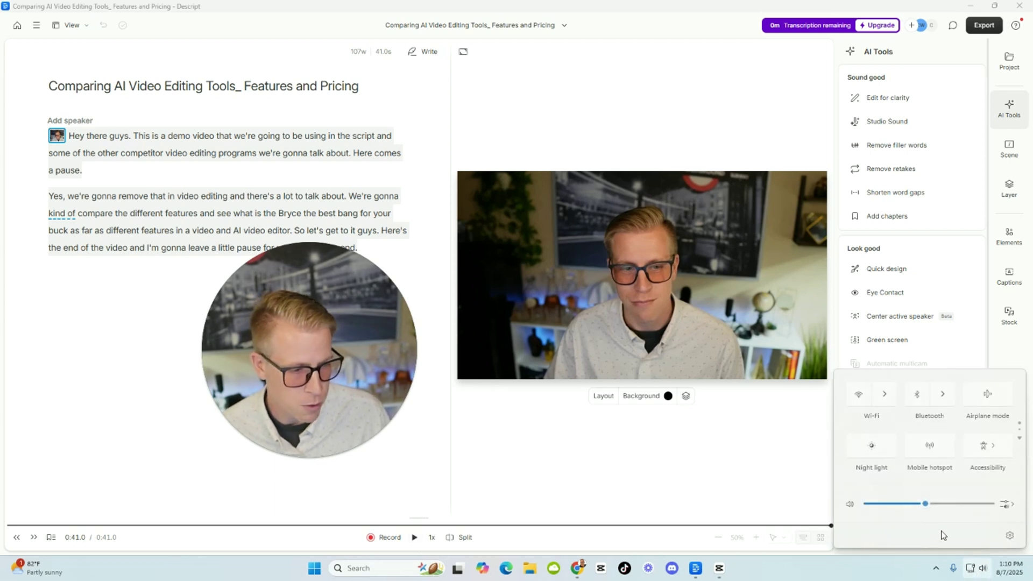
pyautogui.click(646, 462)
pyautogui.click(415, 538)
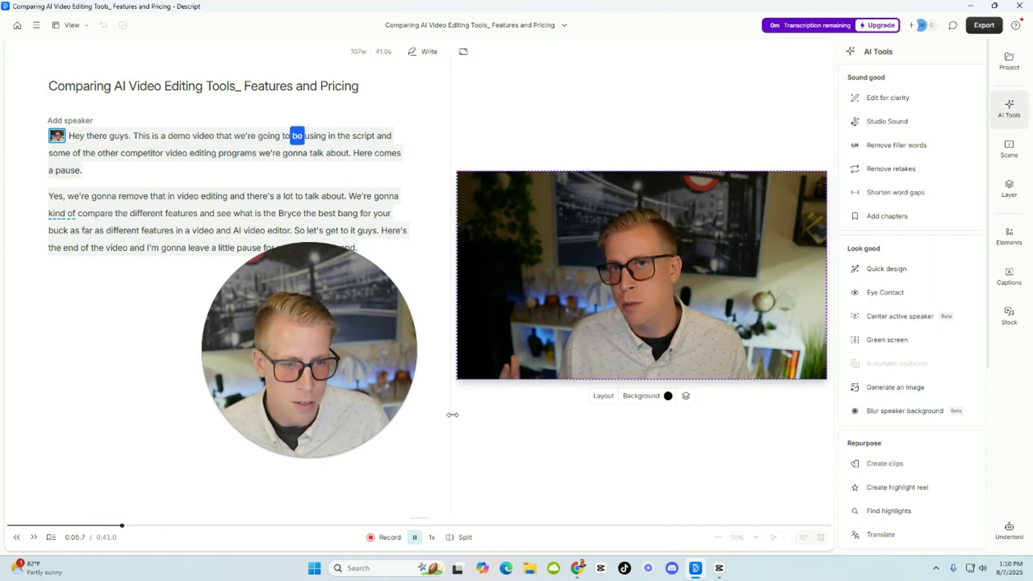
pyautogui.click(419, 540)
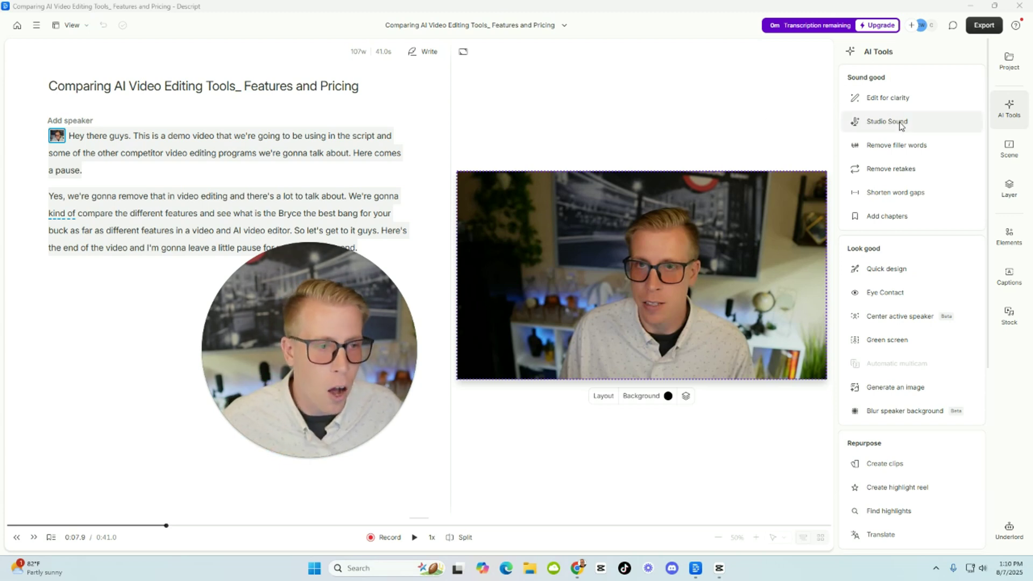
pyautogui.moveTo(900, 126)
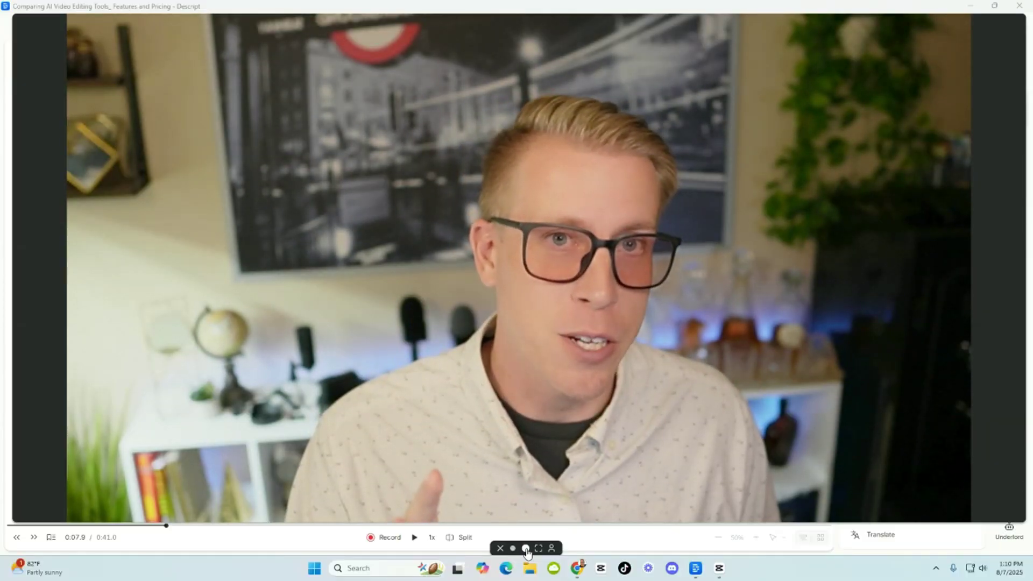
pyautogui.press('Escape')
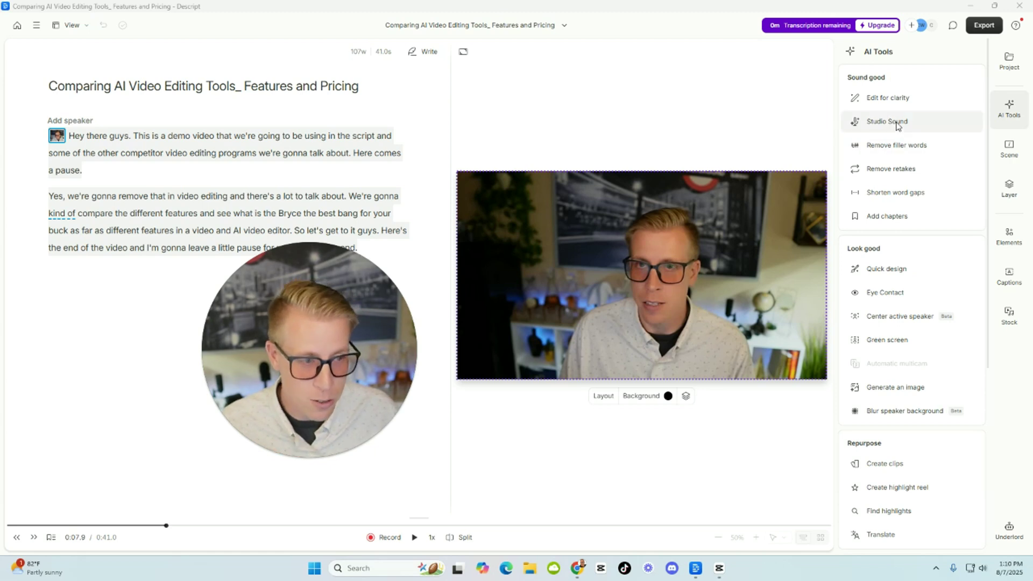
pyautogui.moveTo(897, 126)
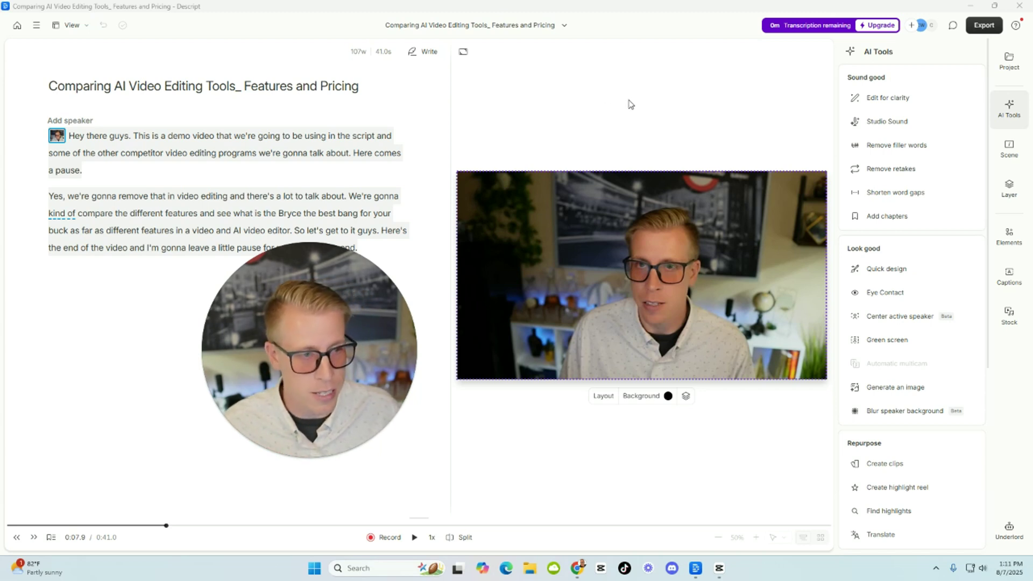
# - Find and remove all filler words such as 'kind of', trimming the video to 0:40.4
pyautogui.click(908, 146)
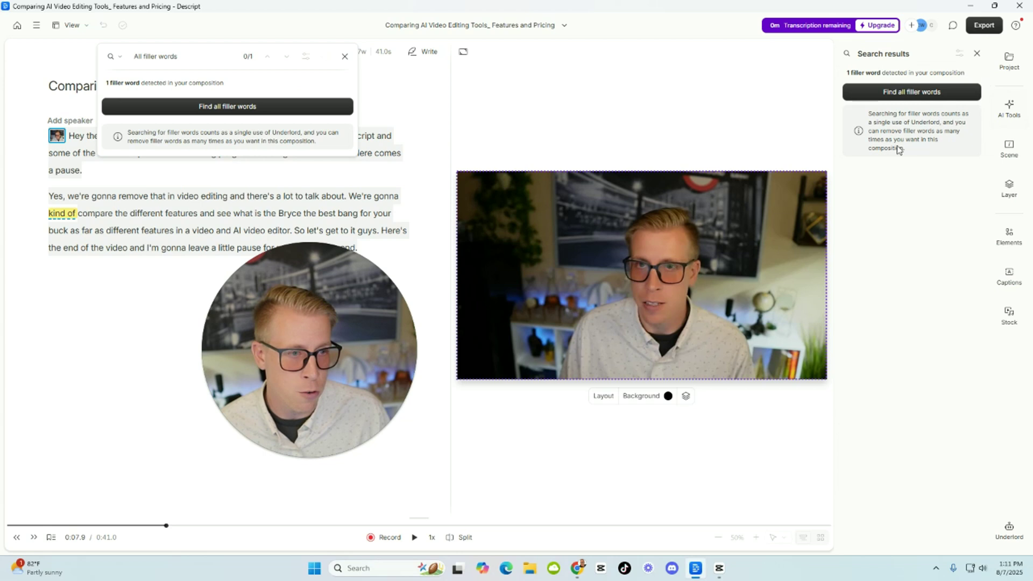
pyautogui.click(281, 110)
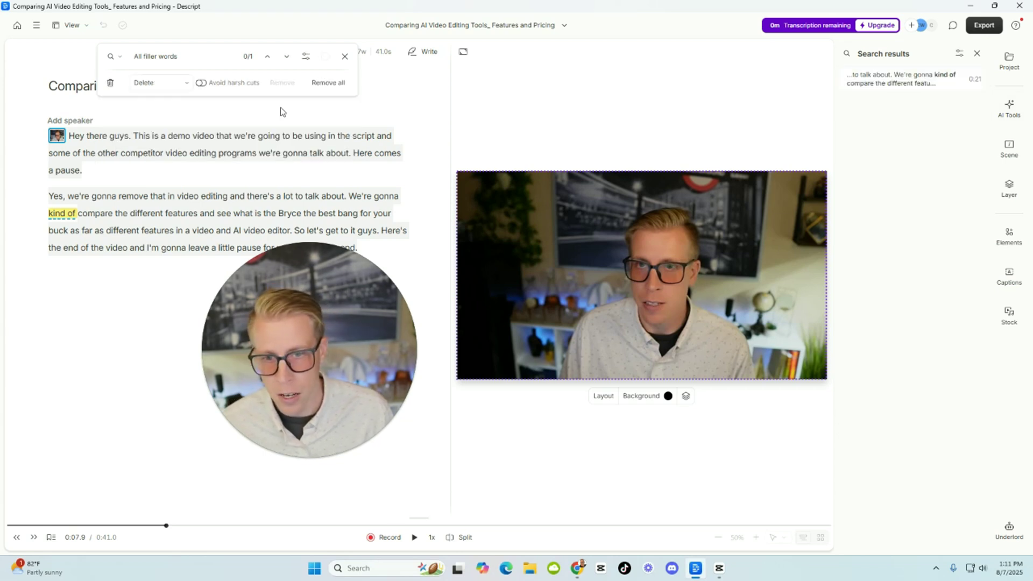
pyautogui.moveTo(288, 313); pyautogui.dragTo(298, 362)
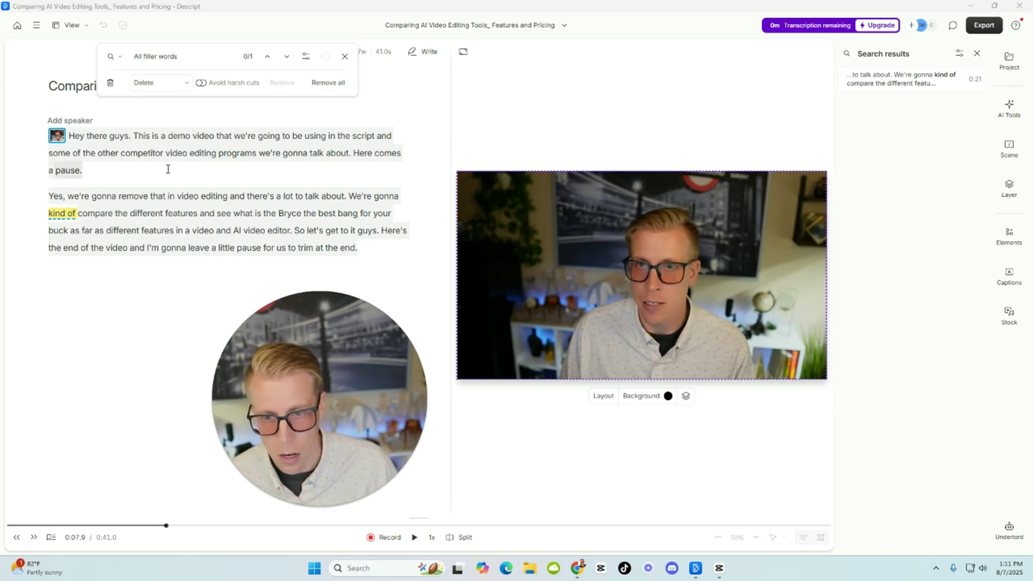
pyautogui.click(333, 84)
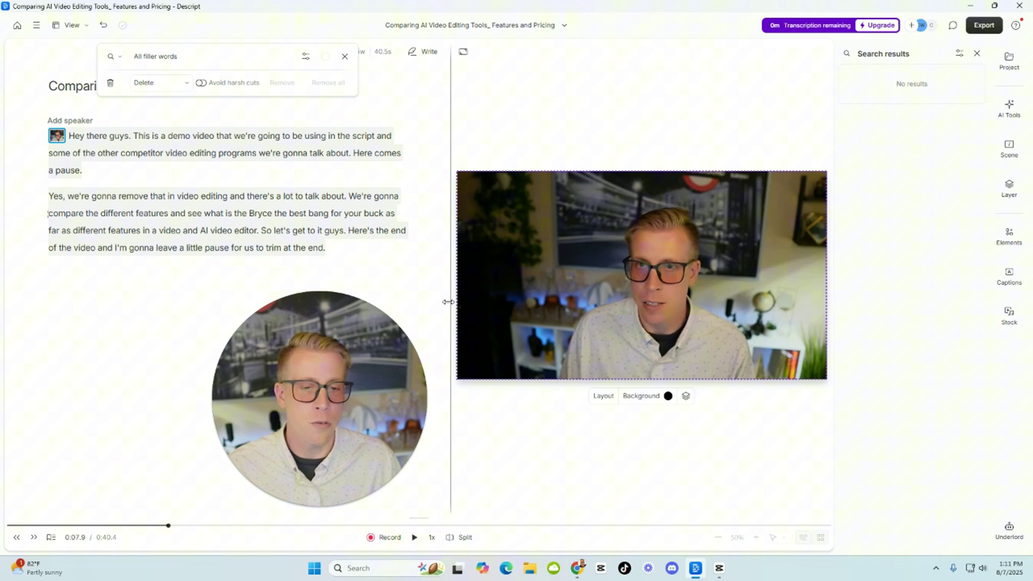
pyautogui.click(512, 451)
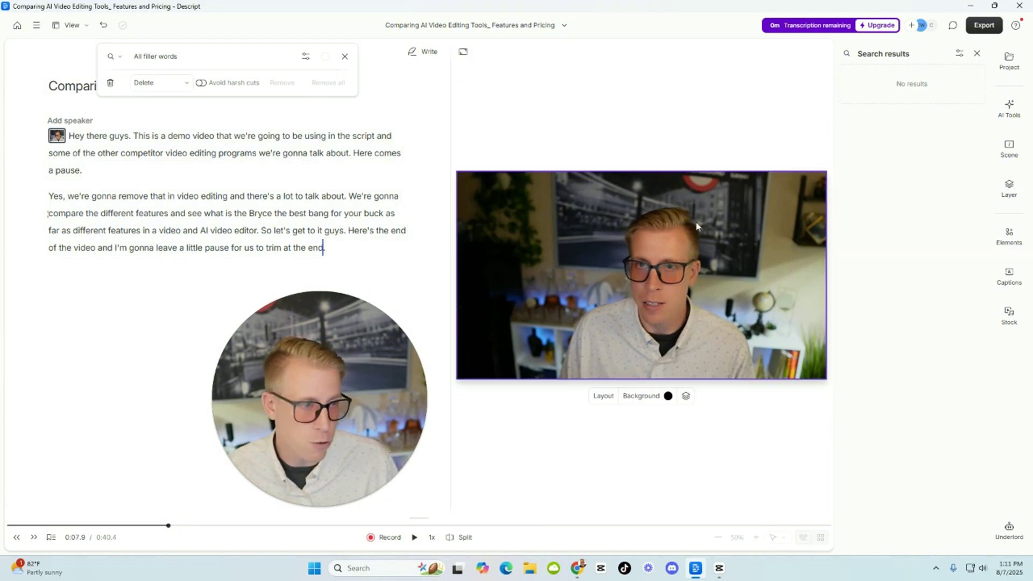
pyautogui.click(1008, 108)
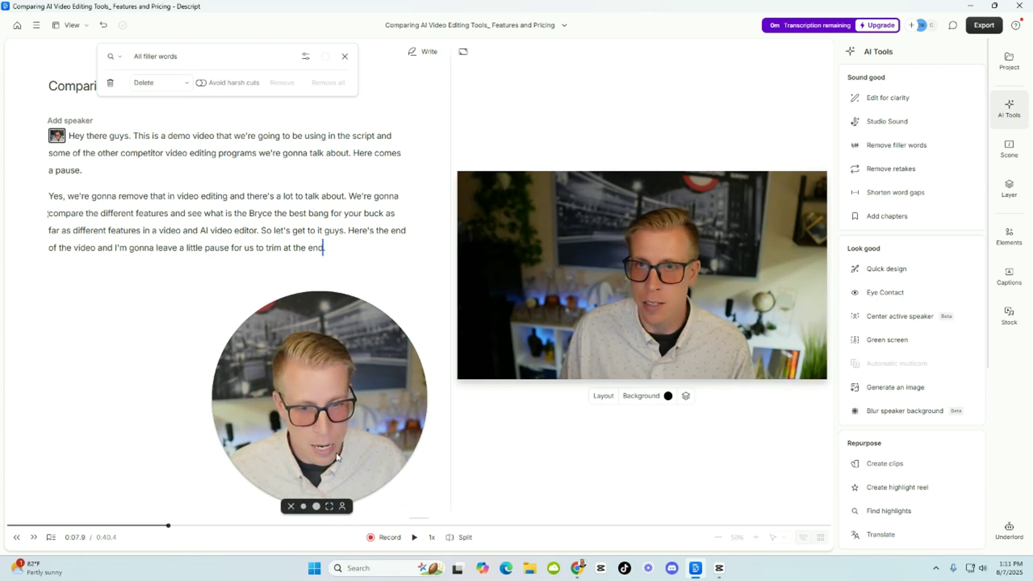
# - Close the filler-word search and load Remove retakes, set to keep only the best takes
pyautogui.moveTo(336, 457); pyautogui.dragTo(385, 434)
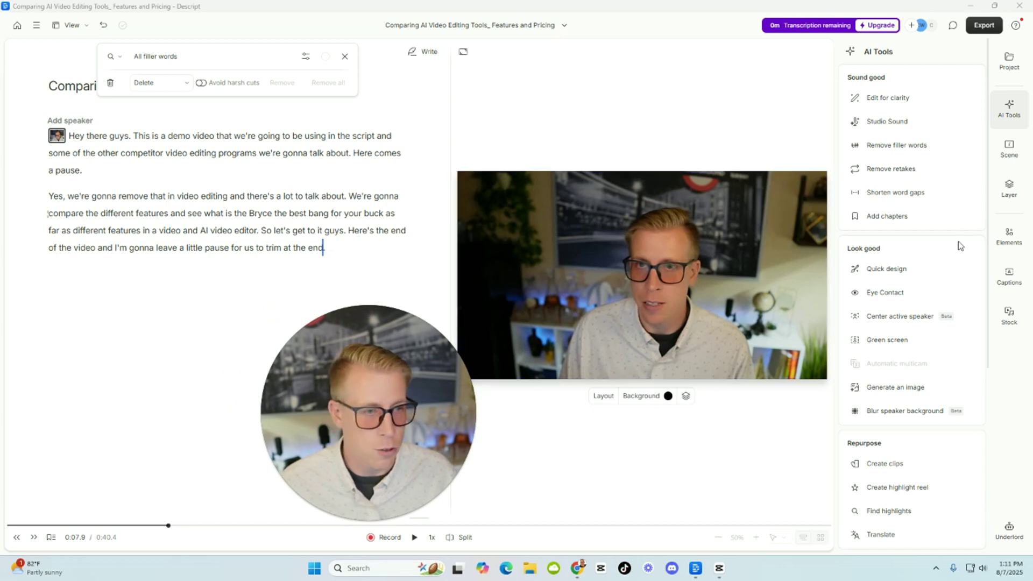
pyautogui.click(913, 176)
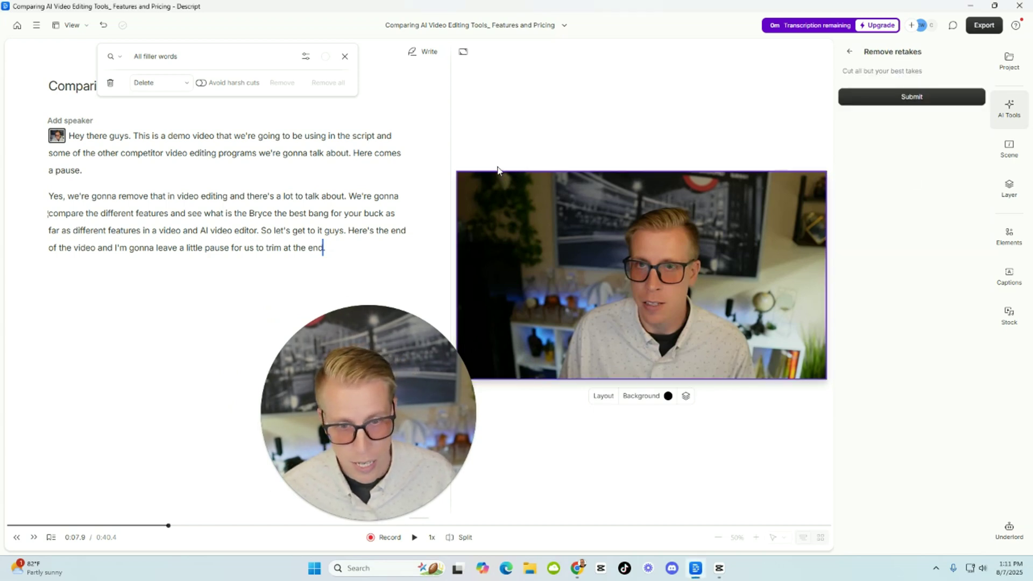
pyautogui.click(345, 57)
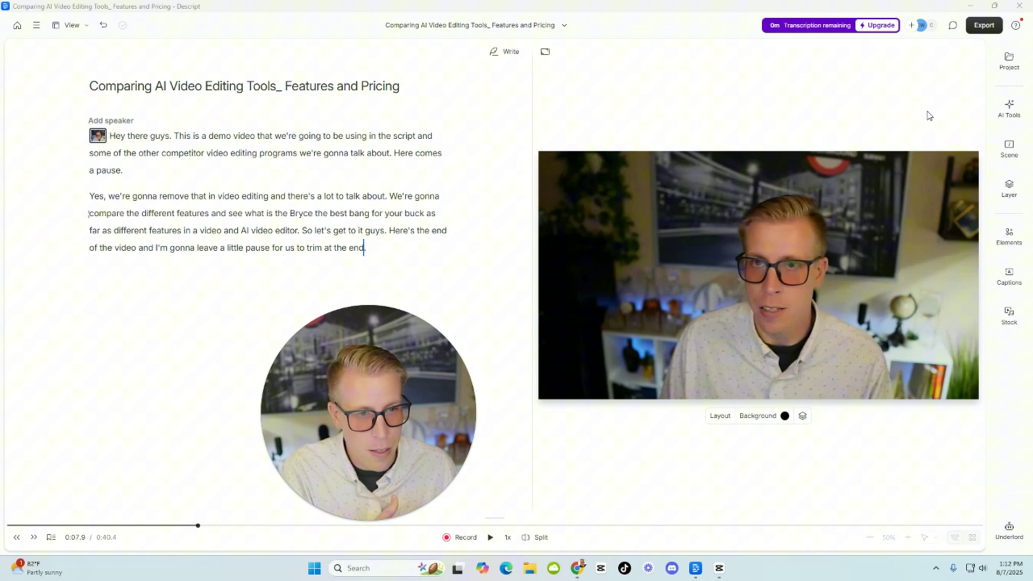
pyautogui.click(1019, 114)
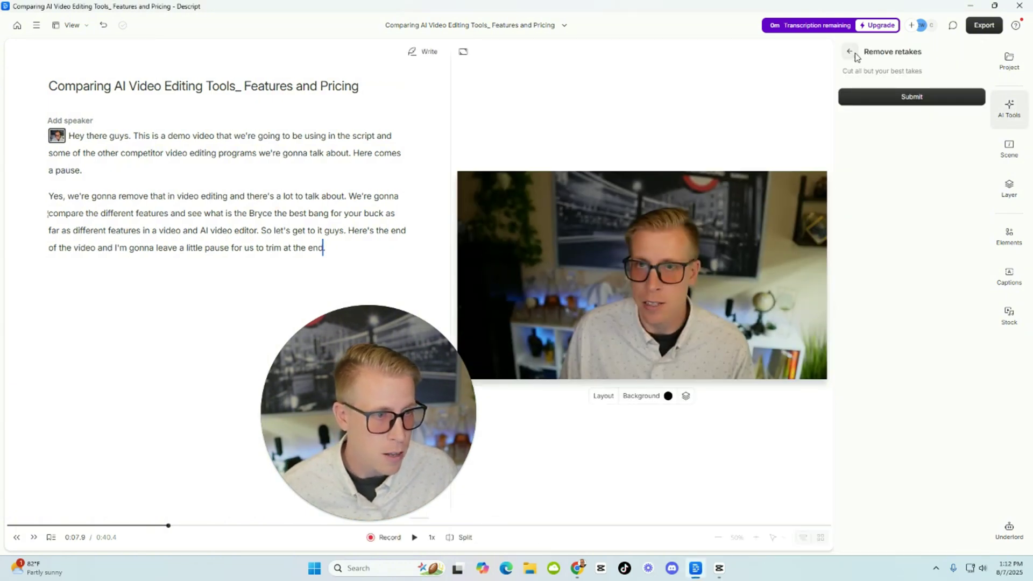
# - Leave the Remove retakes tool and return to the AI Tools list
pyautogui.click(855, 54)
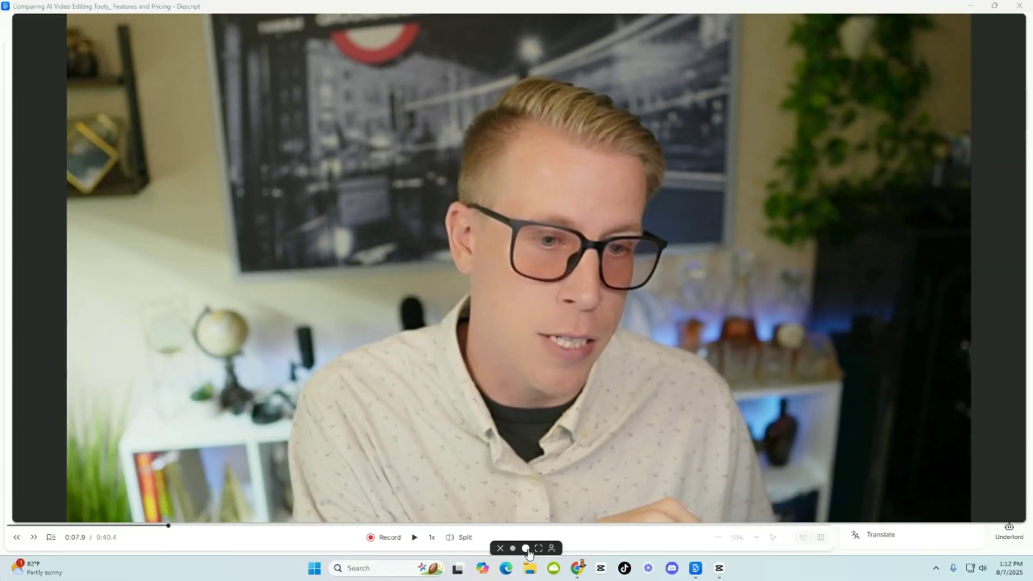
pyautogui.click(500, 548)
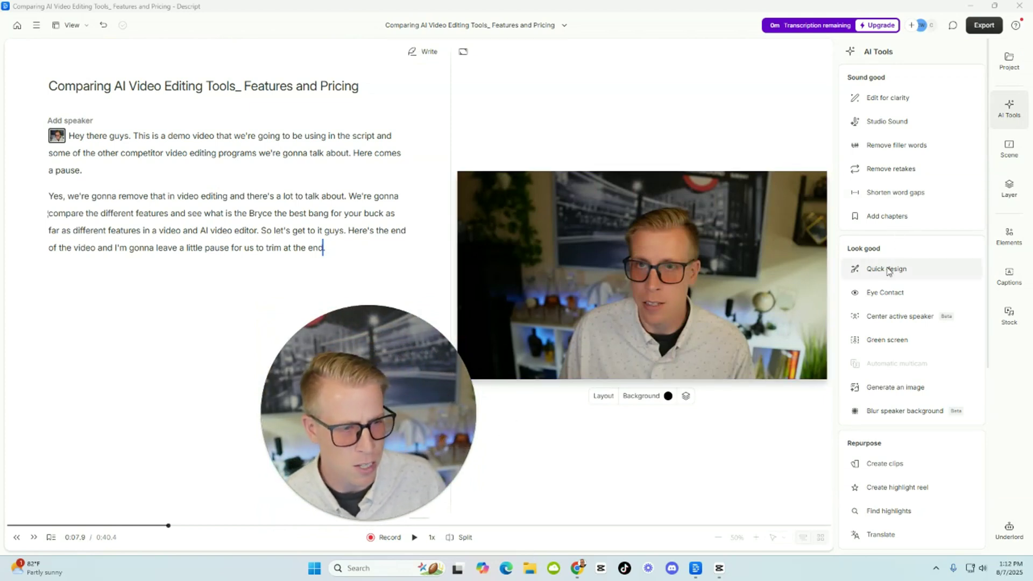
# - Open Create clips under Repurpose, preset to 5 clips of 30s with Social Clip layout
pyautogui.scroll(-2, 919, 325)
pyautogui.scroll(-1, 919, 325)
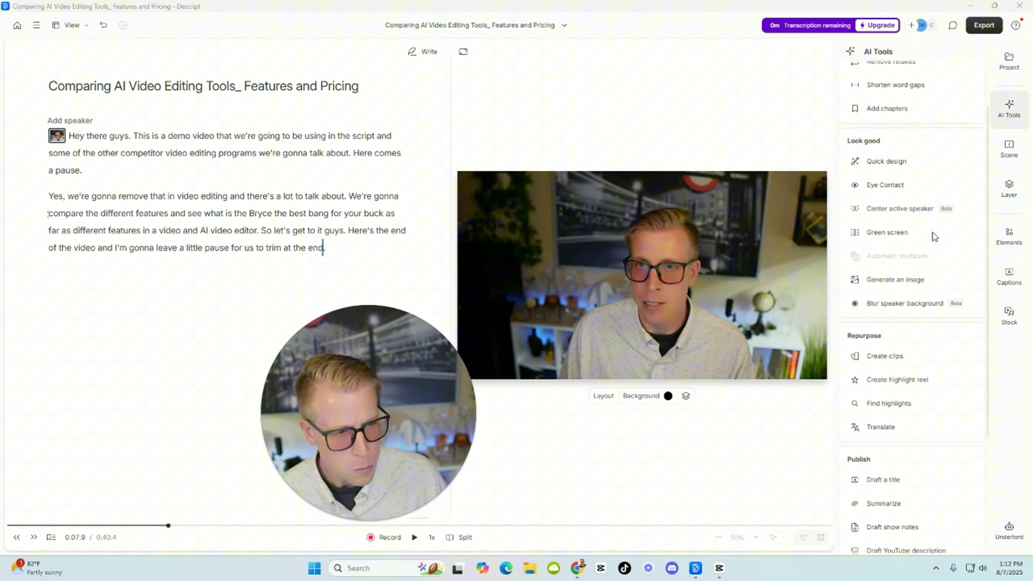
pyautogui.click(913, 364)
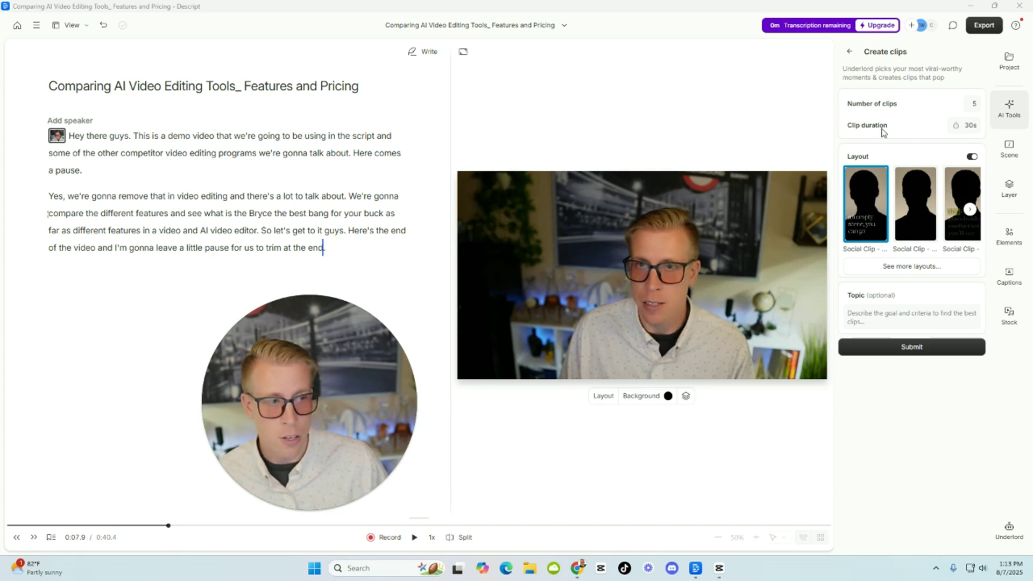
# - Generate the 20-second 'Finding the Best Value in AI Video Editors' clip, then view Scene settings
pyautogui.click(913, 348)
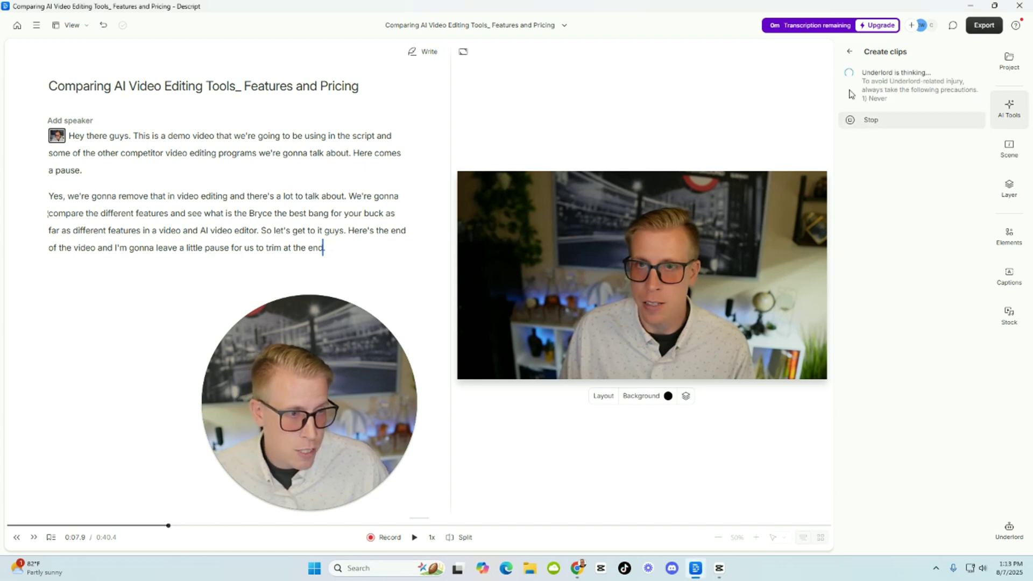
pyautogui.click(851, 53)
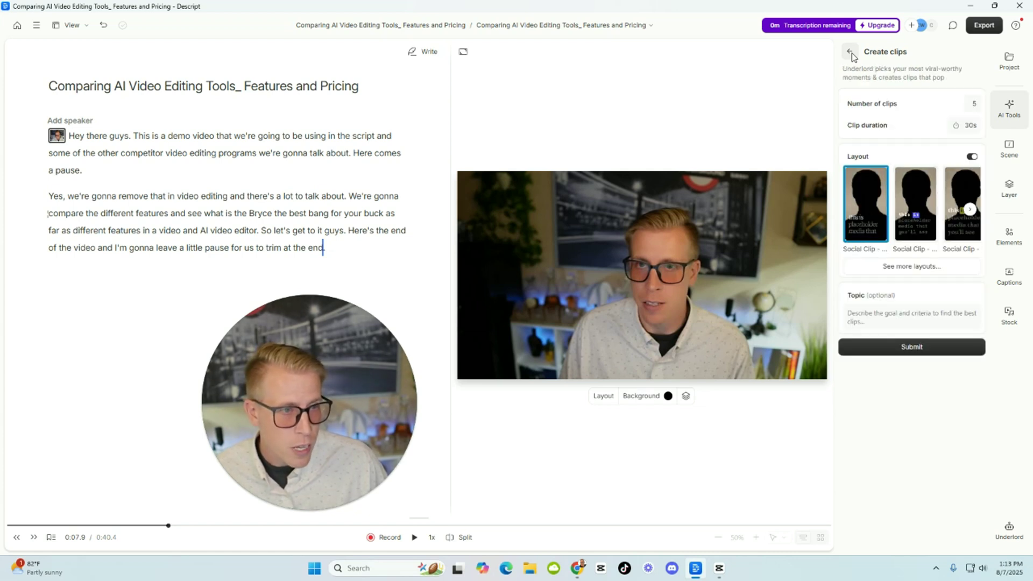
pyautogui.click(935, 350)
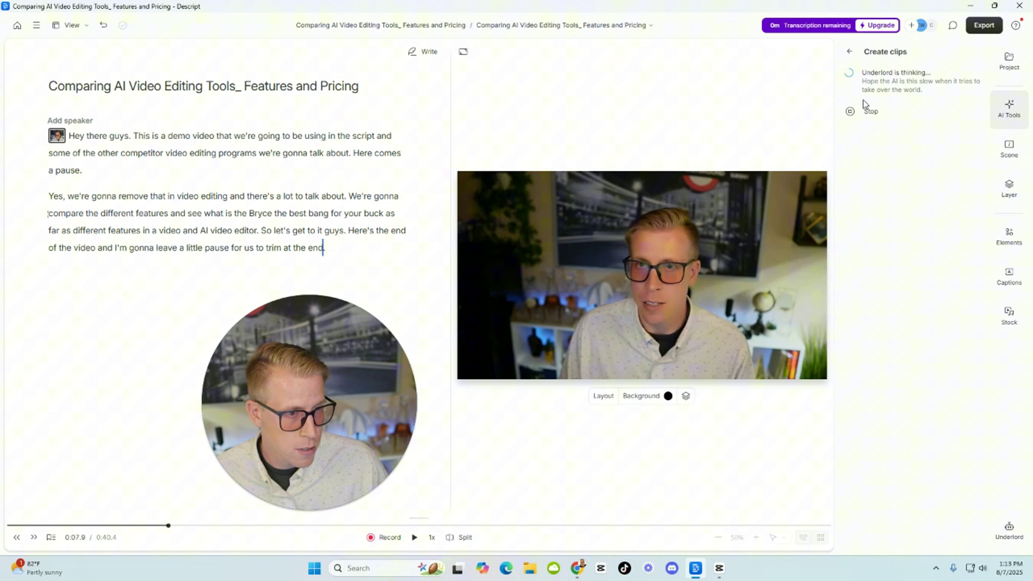
pyautogui.click(850, 53)
pyautogui.click(1009, 148)
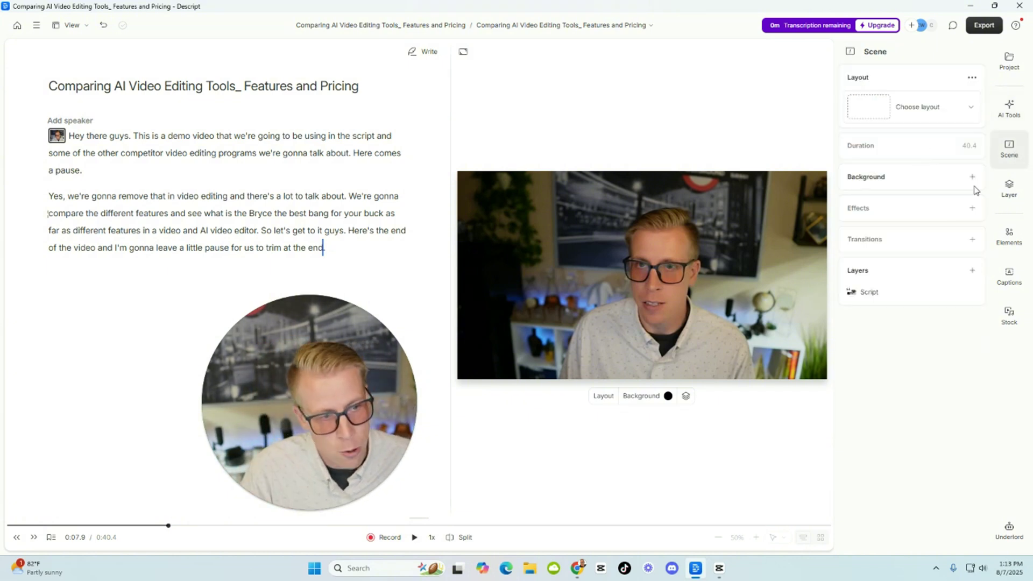
# - Check the Script layer's properties, then browse the Elements library of text, shapes and waveforms
pyautogui.click(1011, 198)
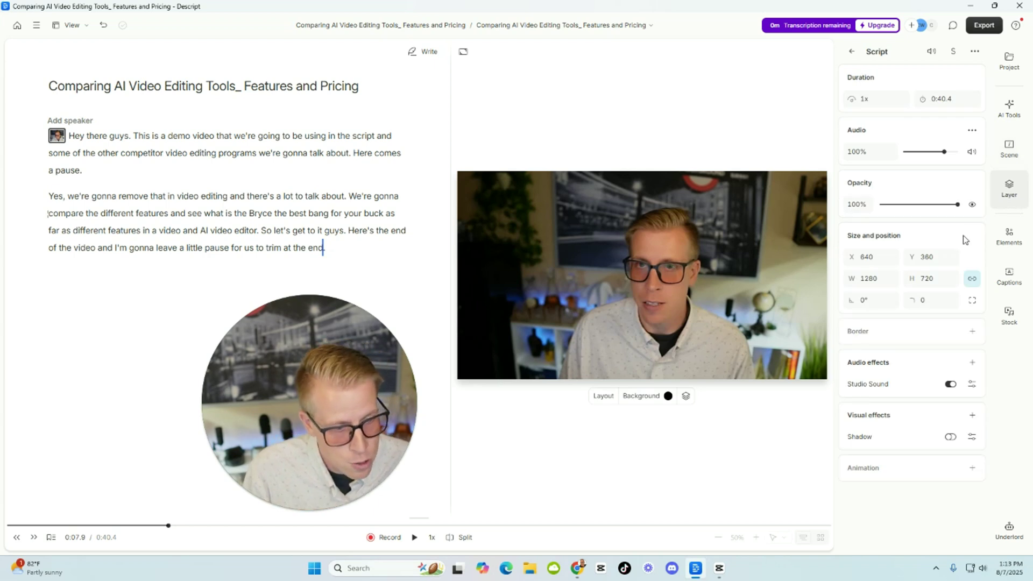
pyautogui.click(1008, 240)
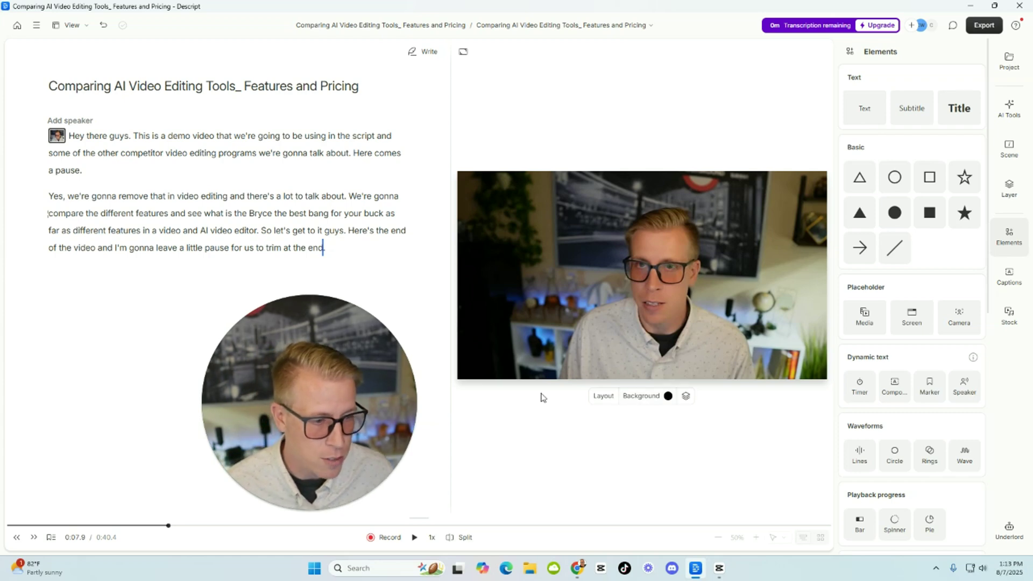
pyautogui.click(320, 512)
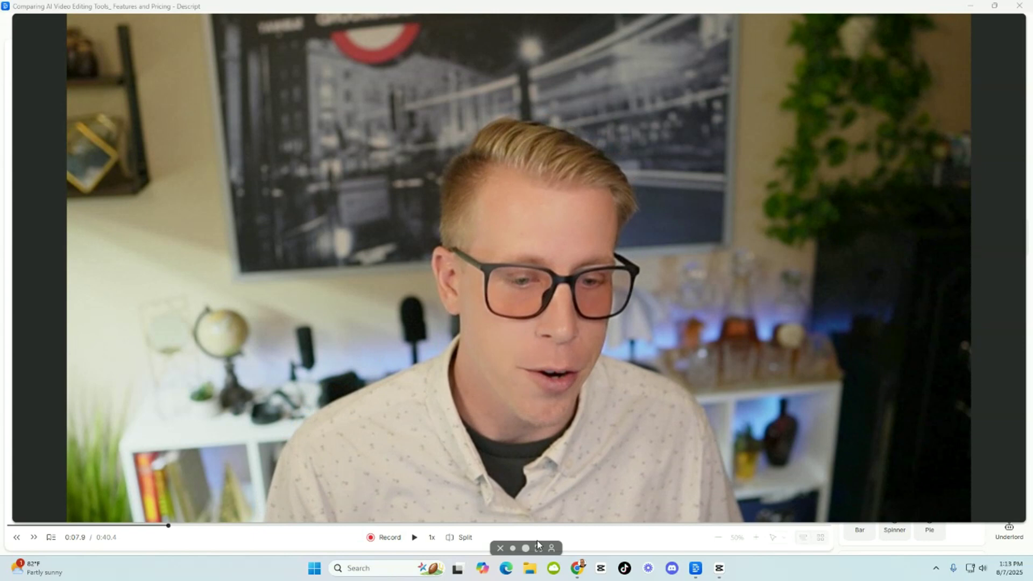
pyautogui.click(525, 548)
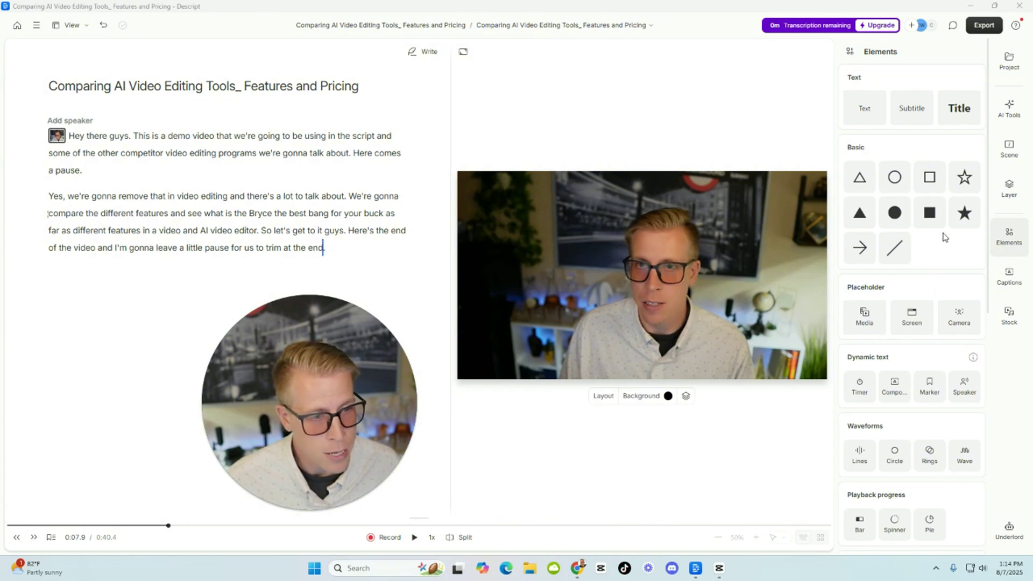
# - Scroll through annotations, overlays and frames, then view caption presets like Typewriter and Karaoke classic
pyautogui.scroll(-2, 883, 371)
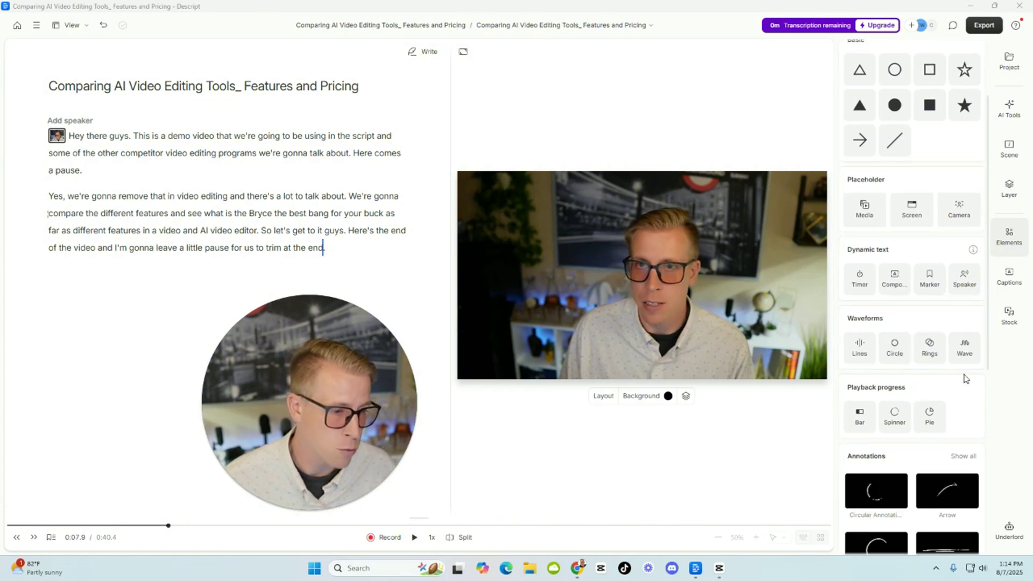
pyautogui.scroll(-3, 966, 378)
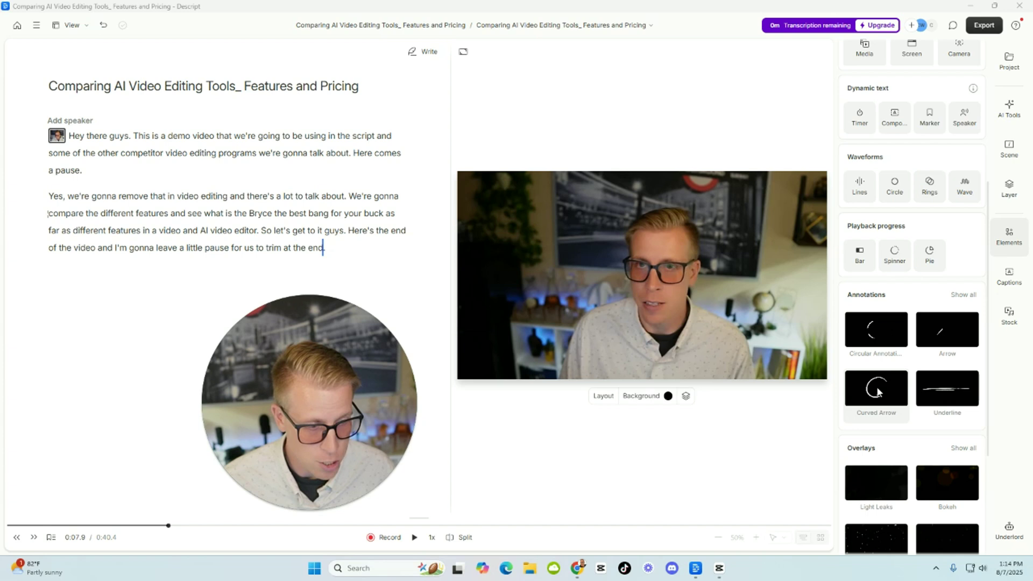
pyautogui.scroll(-2, 879, 392)
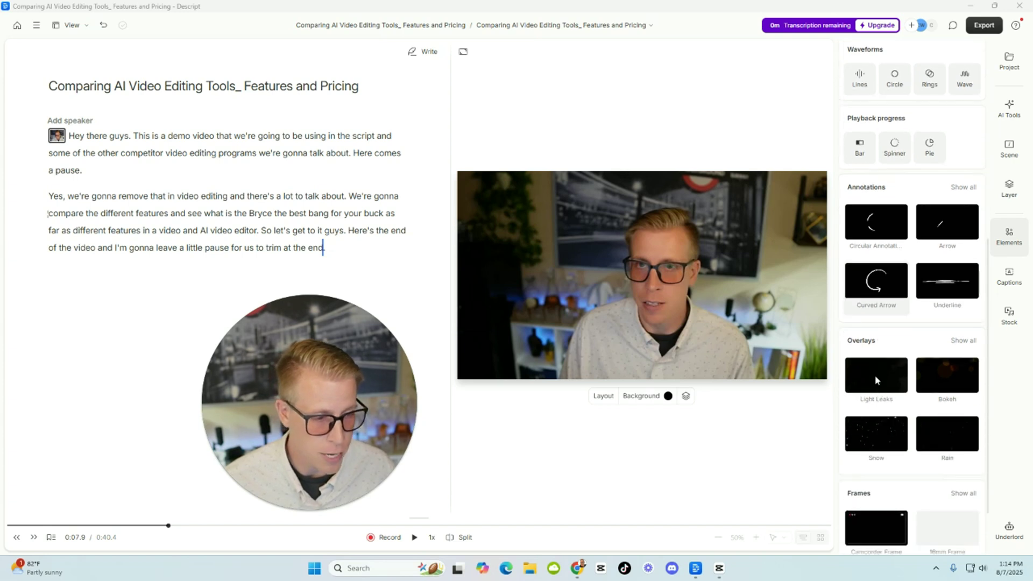
pyautogui.click(1009, 276)
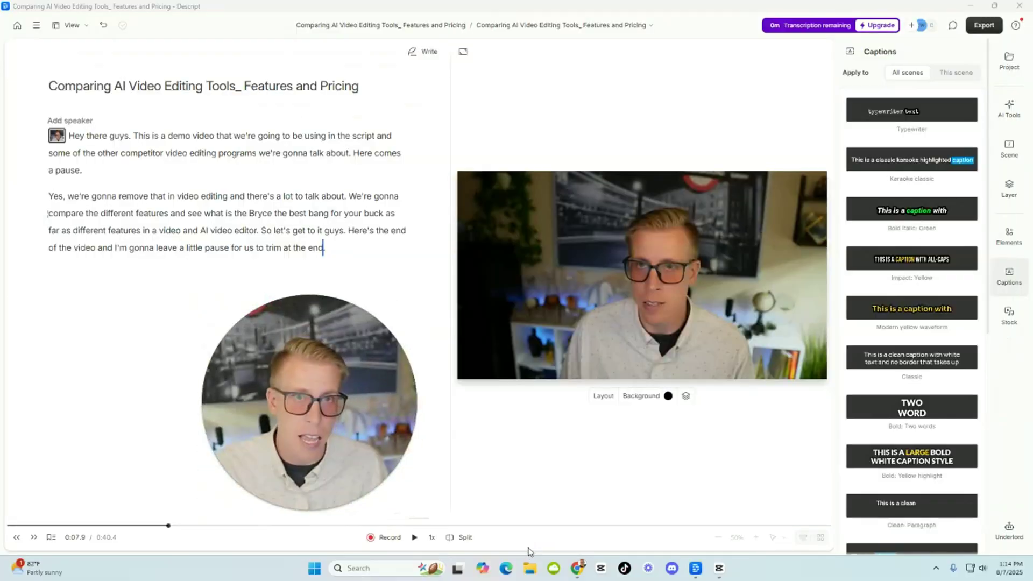
# - Open the Stock panel of videos, GIFs, images and backgrounds, then expand the timeline and scrub the playhead
pyautogui.click(1009, 323)
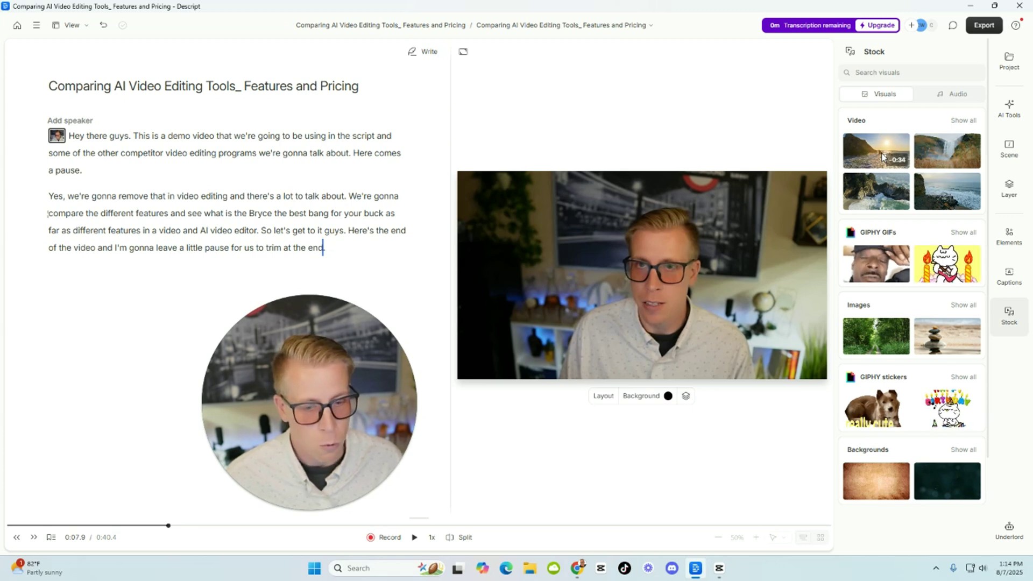
pyautogui.click(428, 517)
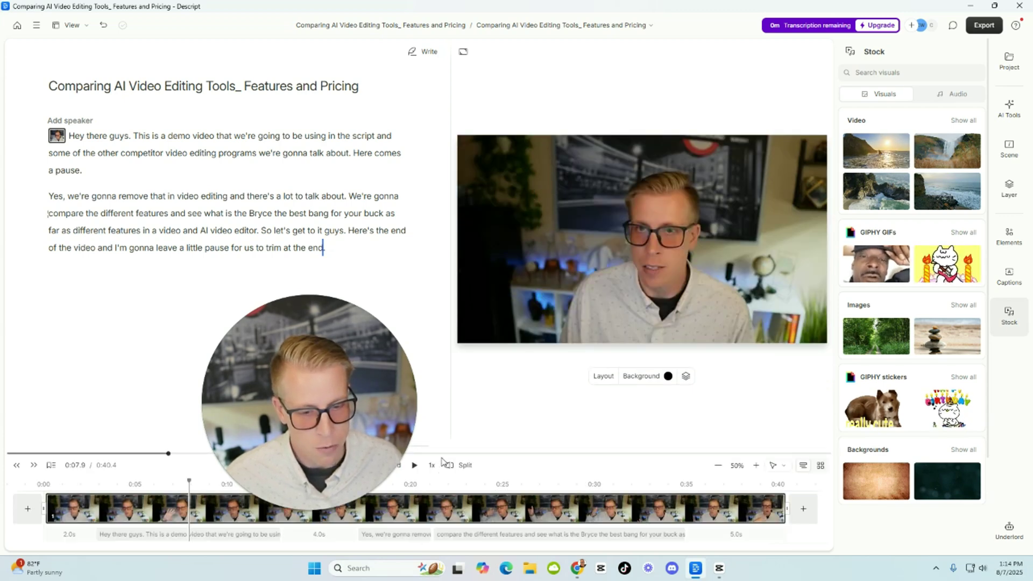
pyautogui.moveTo(361, 417); pyautogui.dragTo(352, 280)
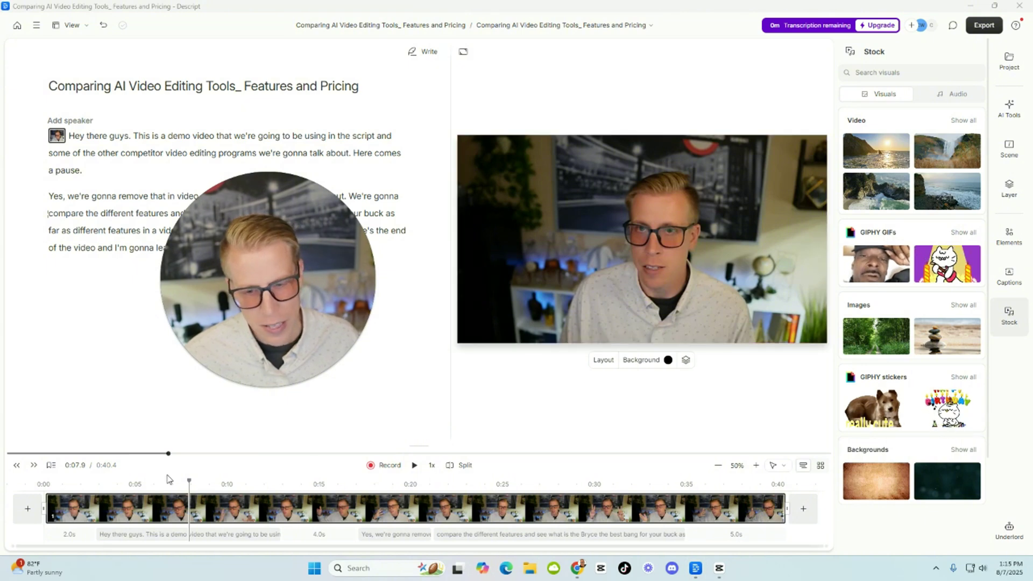
pyautogui.moveTo(192, 489); pyautogui.dragTo(41, 503)
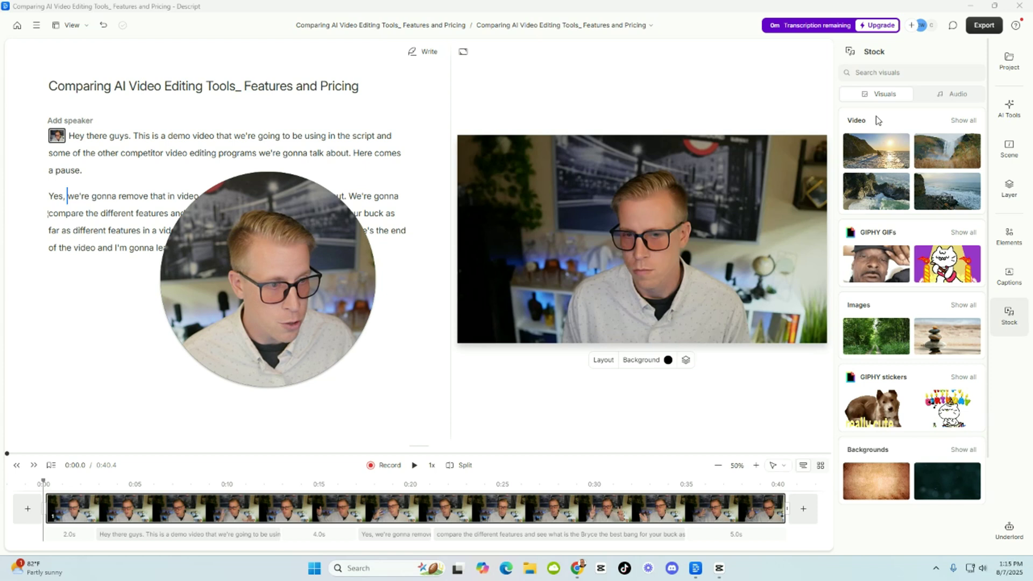
# - Search all stock videos for 'video editing' and insert the laptop-editing clip at the video's opening
pyautogui.click(959, 121)
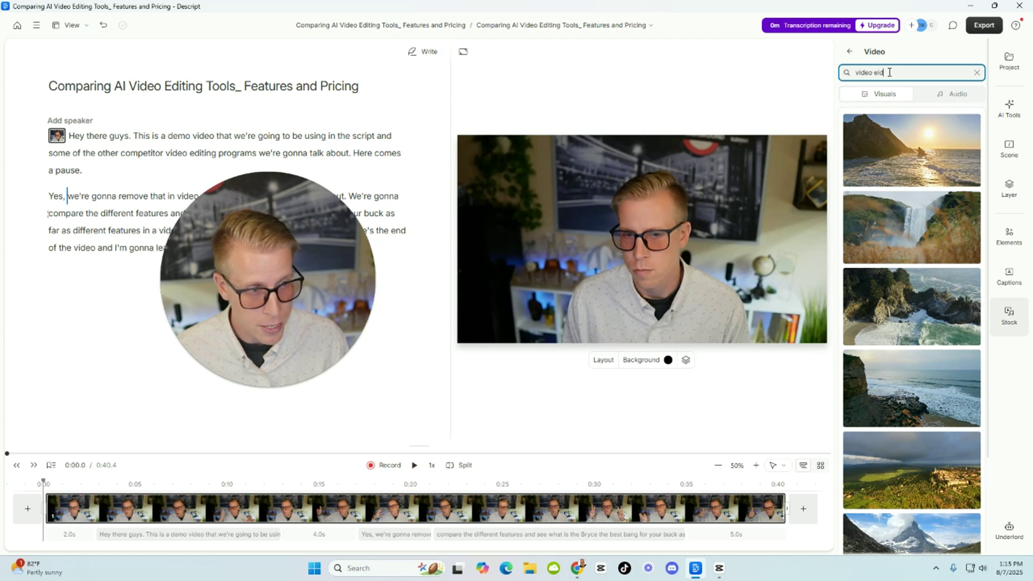
pyautogui.click(890, 72)
pyautogui.write('video editing')
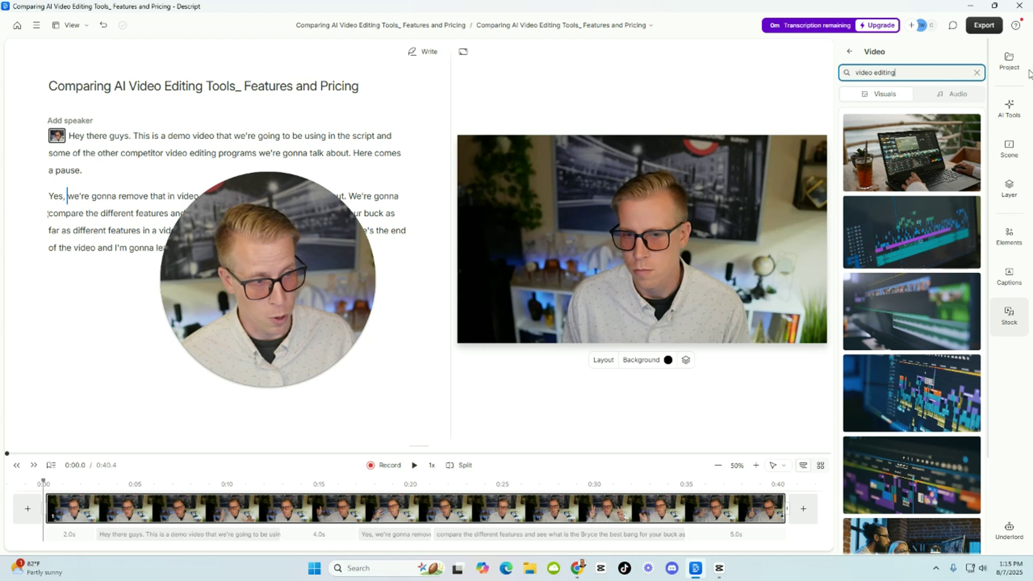
pyautogui.click(949, 157)
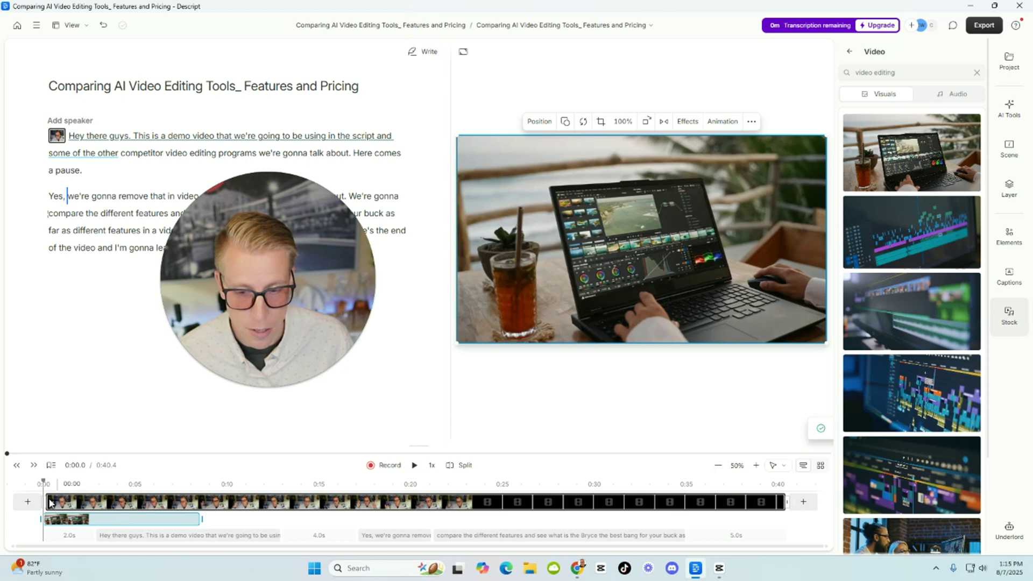
# - Move the laptop B-roll a few seconds later and trim its end to about 0:07.6
pyautogui.moveTo(46, 484); pyautogui.dragTo(122, 484)
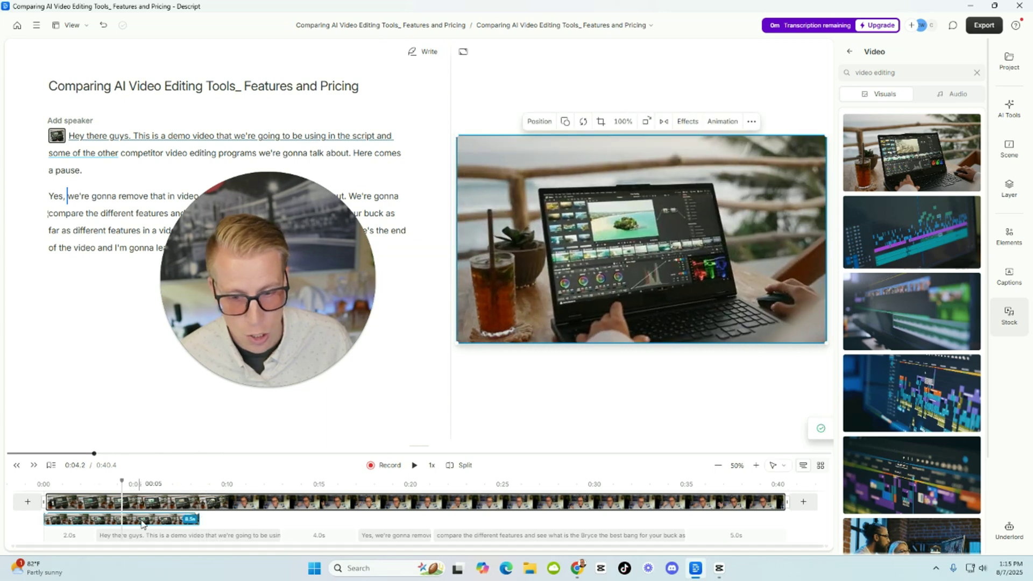
pyautogui.moveTo(143, 525); pyautogui.dragTo(212, 524)
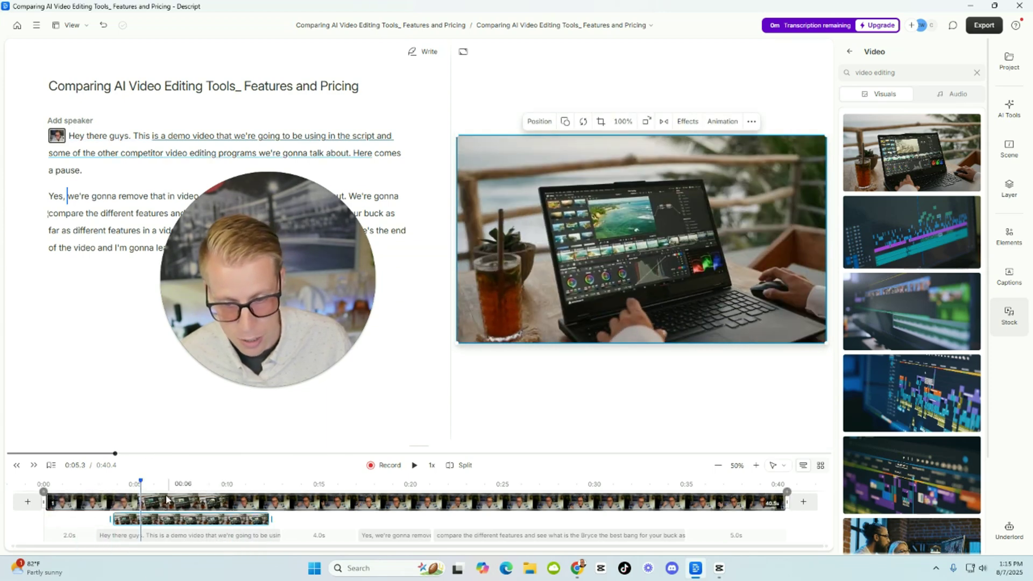
pyautogui.moveTo(143, 486); pyautogui.dragTo(178, 483)
pyautogui.moveTo(267, 521); pyautogui.dragTo(232, 483)
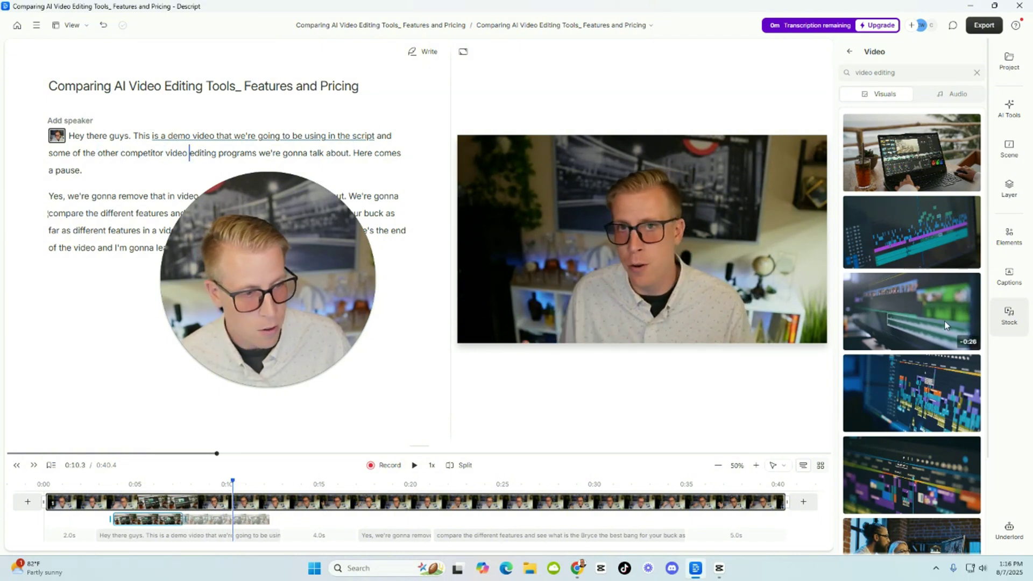
# - Insert the green editing-timeline stock clip and move it later, after the laptop B-roll
pyautogui.click(926, 311)
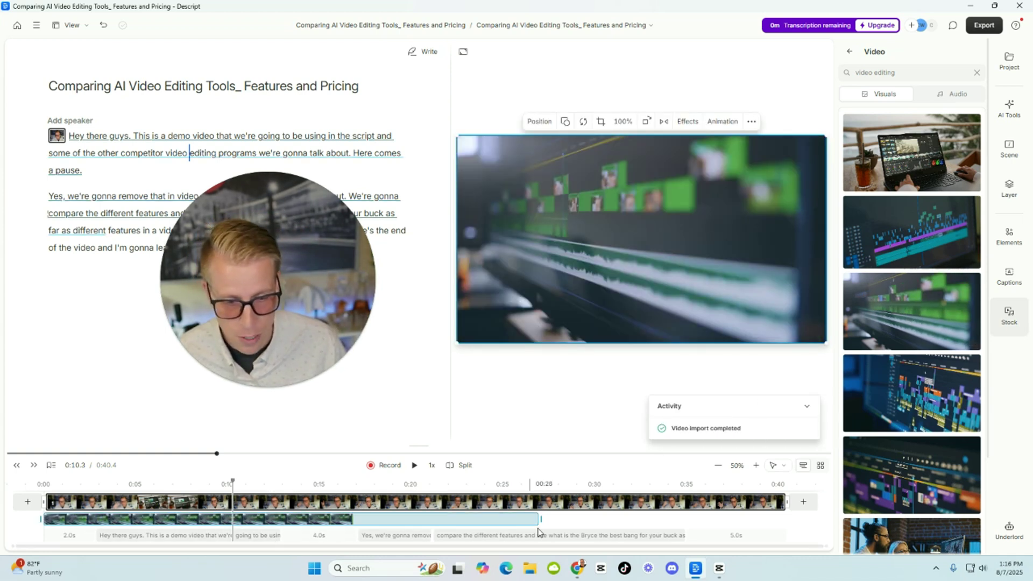
pyautogui.moveTo(339, 521); pyautogui.dragTo(455, 521)
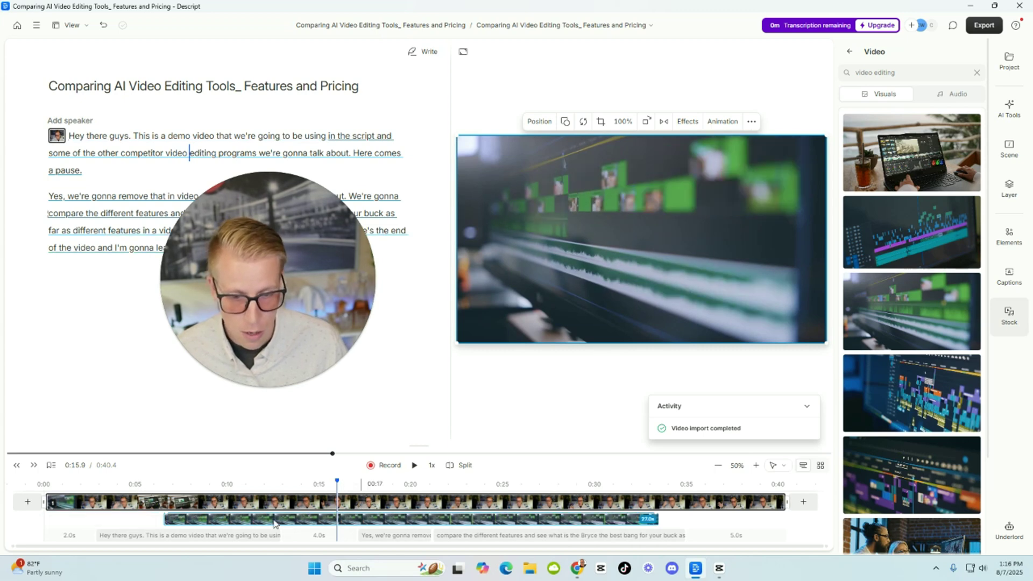
pyautogui.click(181, 520)
pyautogui.moveTo(235, 521)
pyautogui.mouseDown()
pyautogui.moveTo(219, 527)
pyautogui.moveTo(342, 520)
pyautogui.mouseUp()
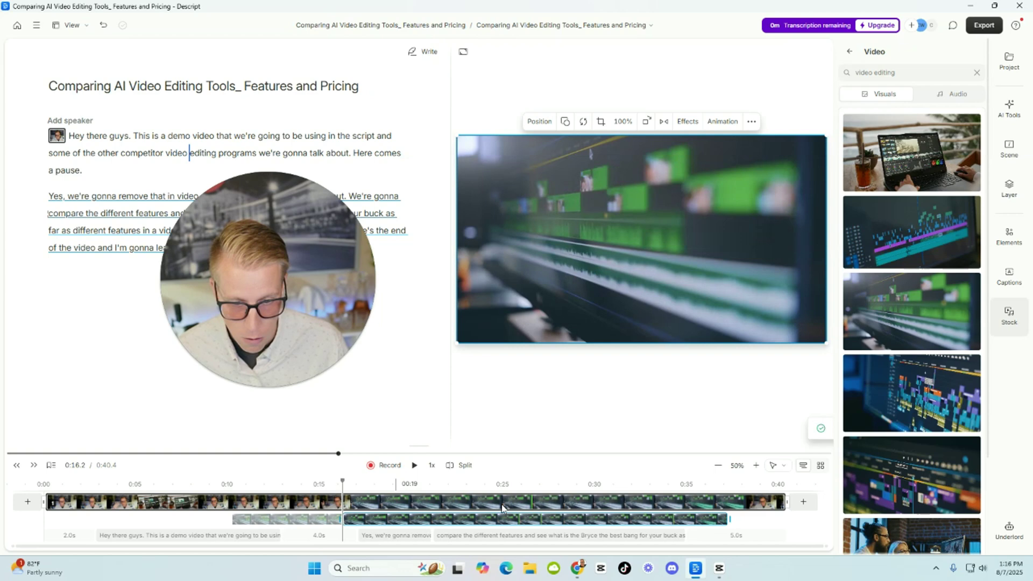
# - Trim the editing-timeline B-roll to about seven seconds, starting near 0:16, and preview it
pyautogui.moveTo(730, 520); pyautogui.dragTo(405, 521)
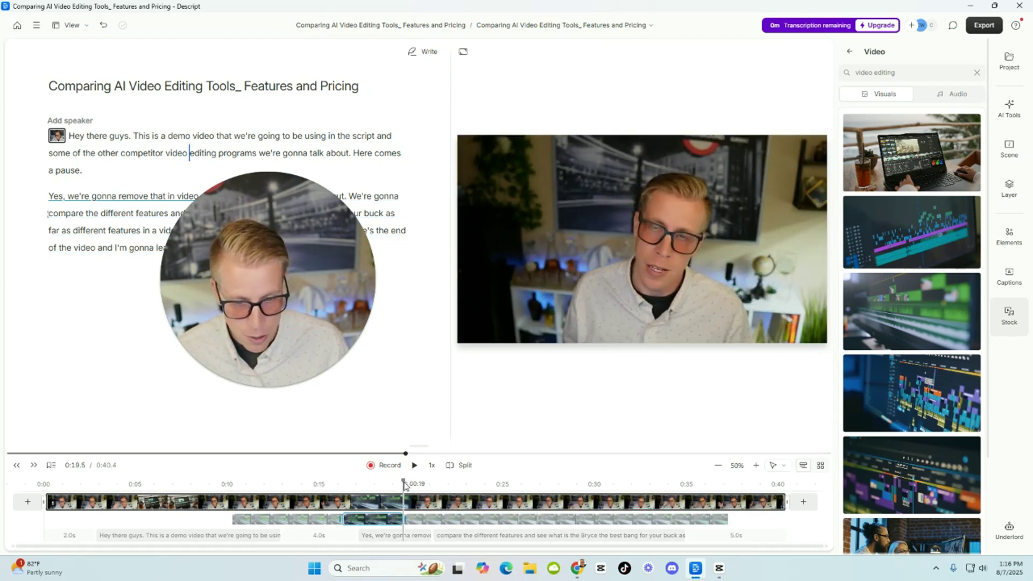
pyautogui.moveTo(405, 486); pyautogui.dragTo(322, 480)
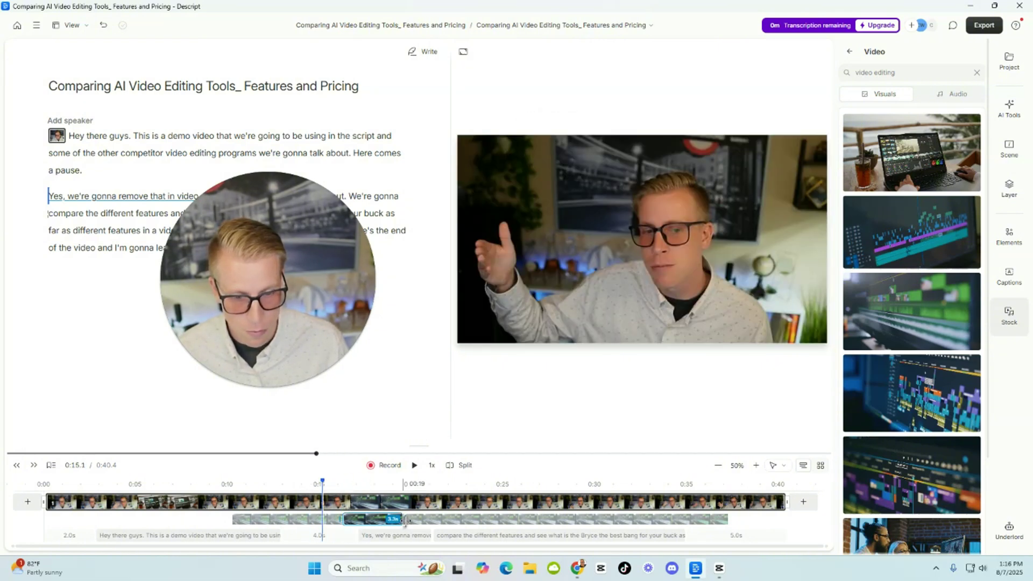
pyautogui.moveTo(404, 521); pyautogui.dragTo(473, 521)
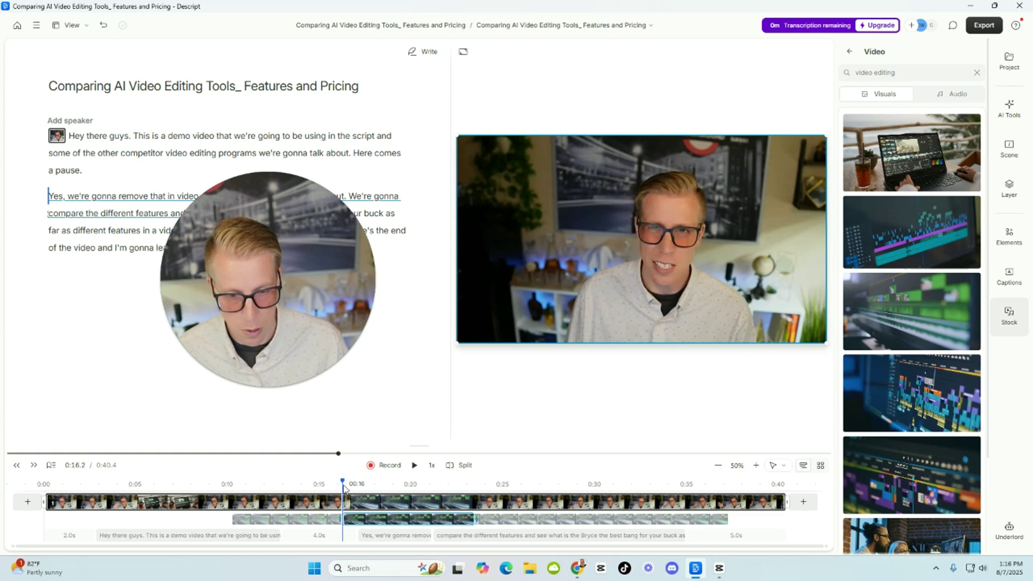
pyautogui.moveTo(344, 487); pyautogui.dragTo(548, 487)
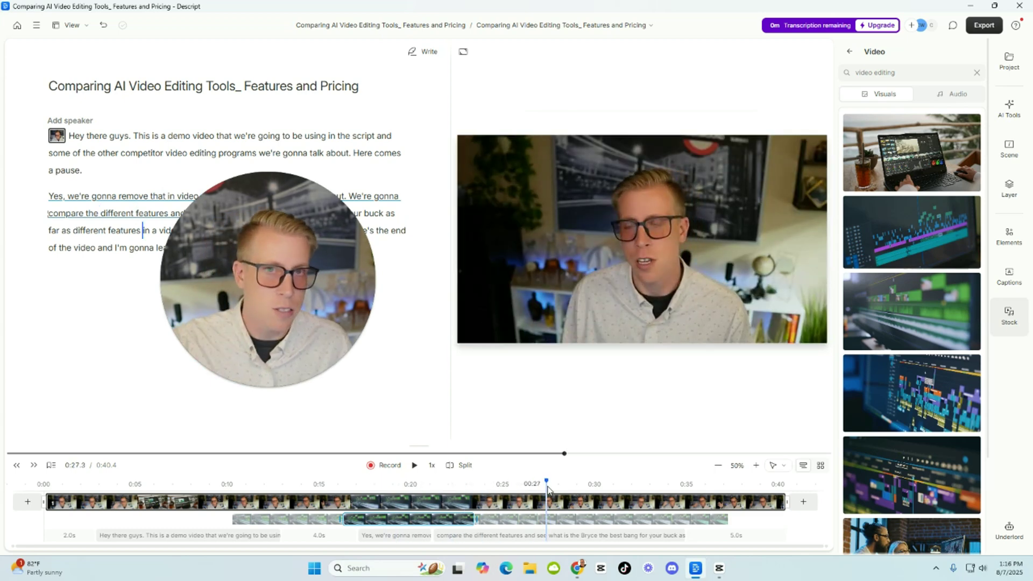